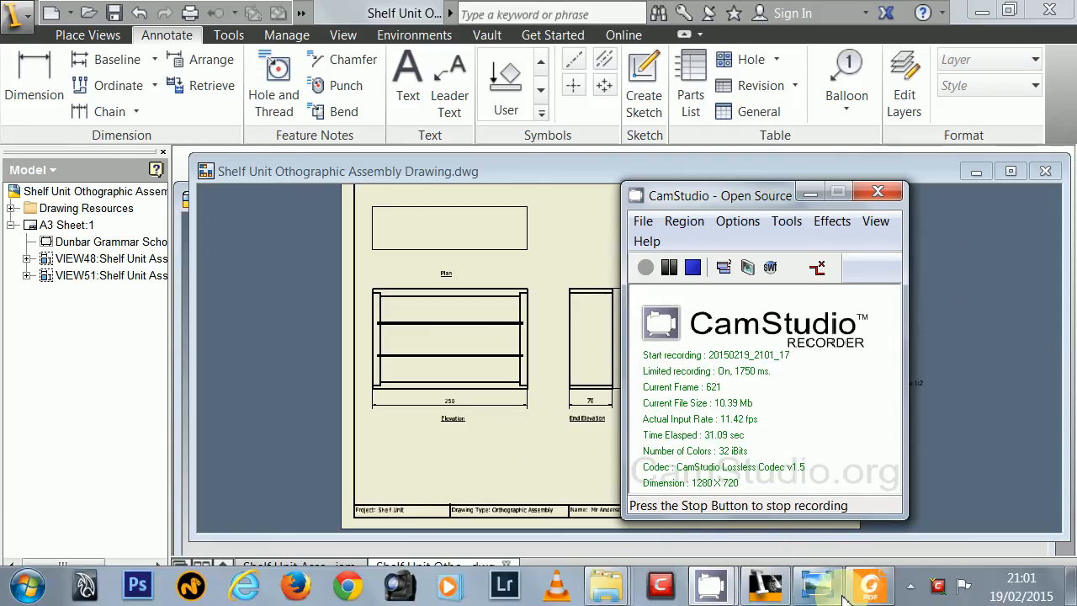
- Switch to Foxit Reader to view Shelf Unit Othographic Assembly Drawing.pdf full screen, and close it
left_click(869, 593)
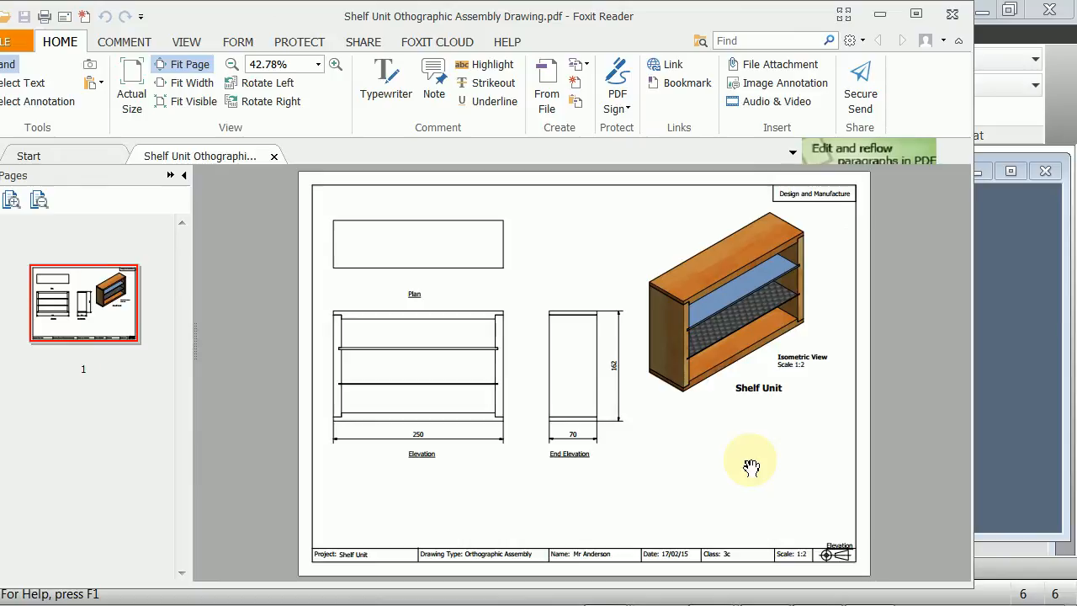
key("F11")
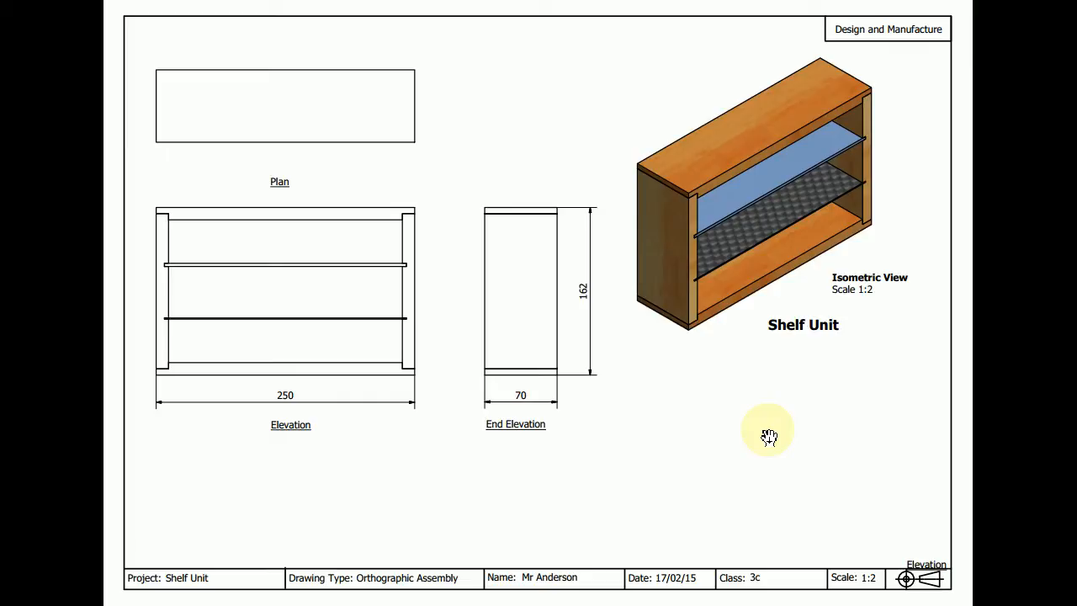
key("Escape")
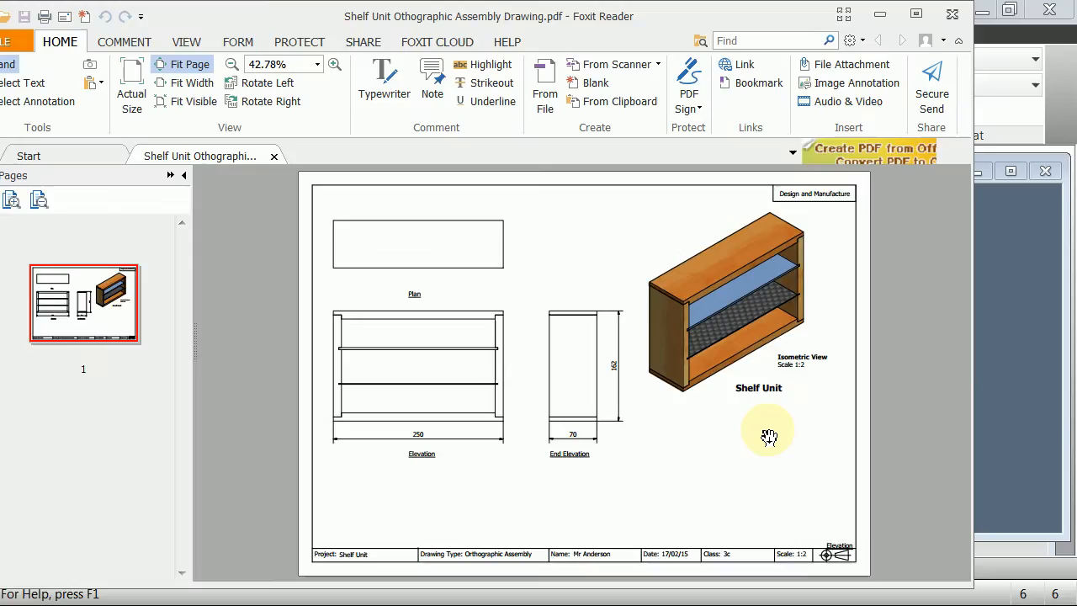
left_click(951, 15)
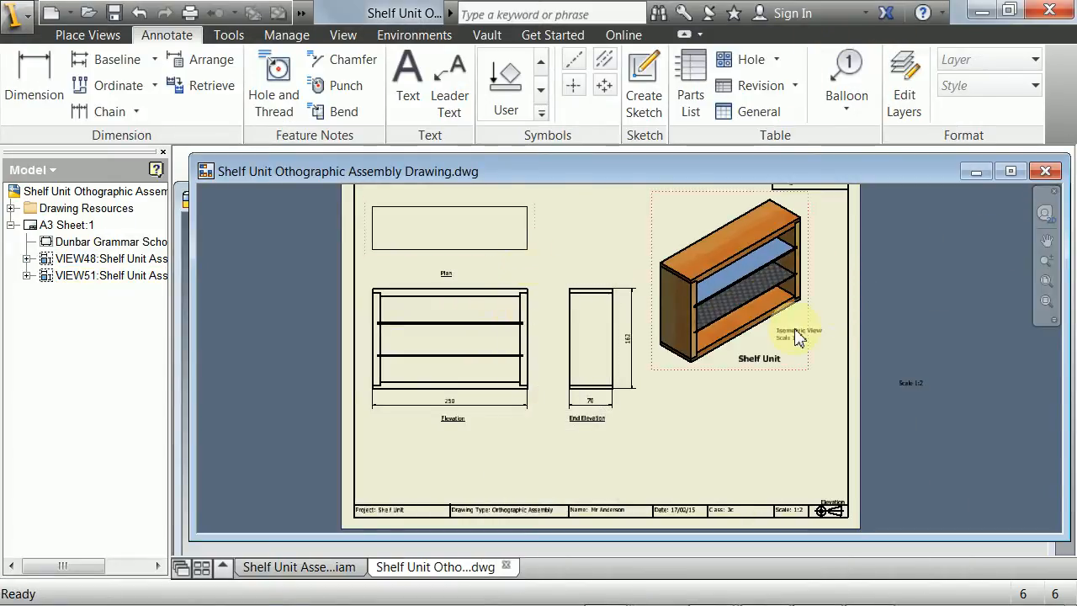
mouse_move(915, 259)
middle_mouse_down()
mouse_move(917, 286)
mouse_move(915, 259)
middle_mouse_up()
scroll(907, 276, "down", 3)
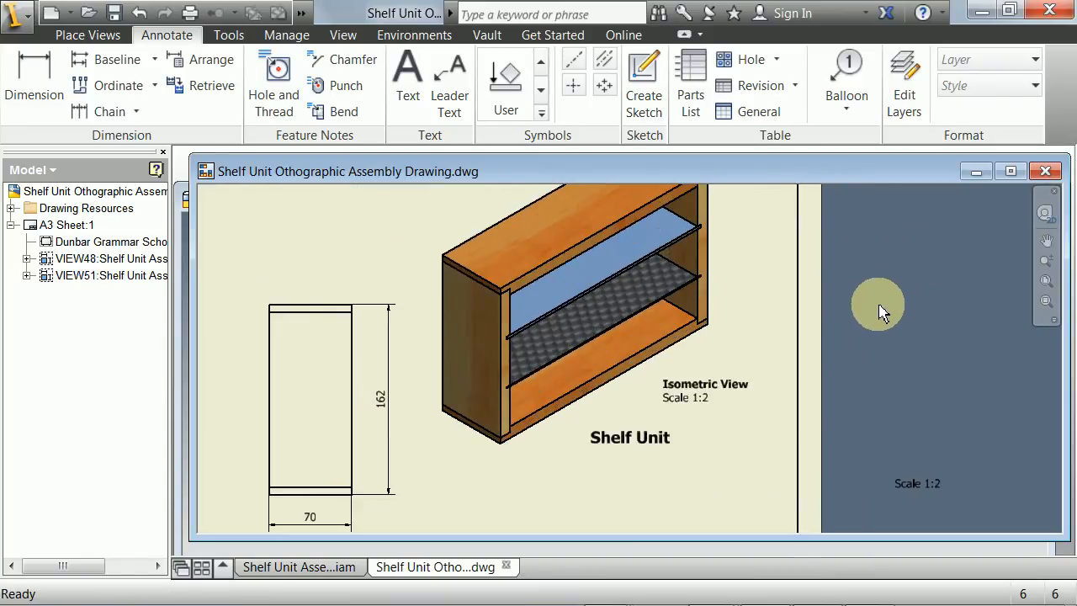
scroll(871, 312, "up", 3)
middle_click_drag(858, 319, 890, 271)
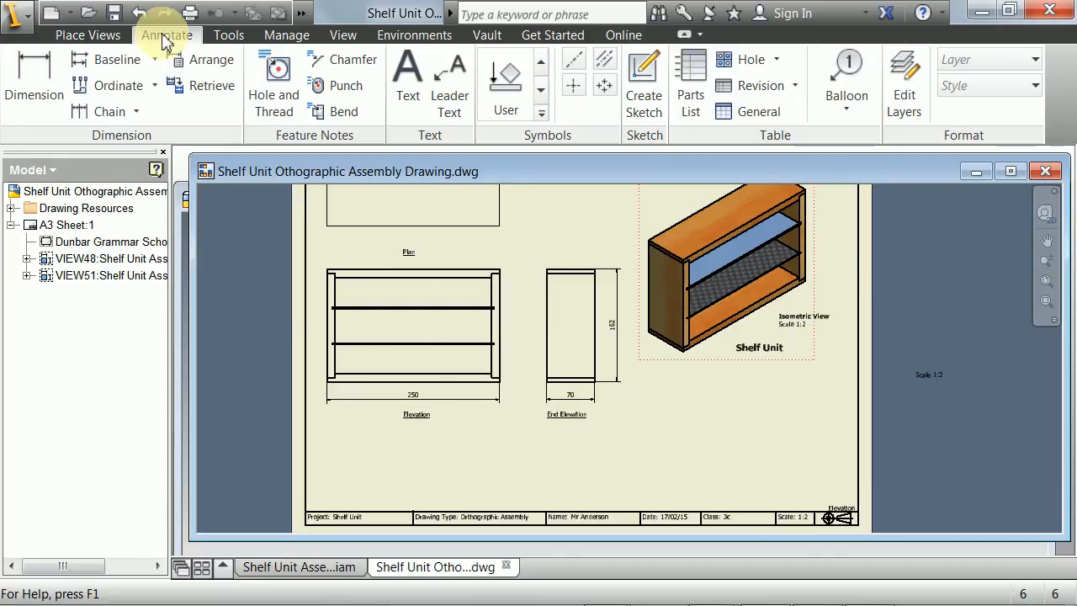
- Insert a structured parts list from Shelf Unit Assembly.iam in the empty area between the End Elevation and the title block
left_click(87, 34)
left_click(160, 38)
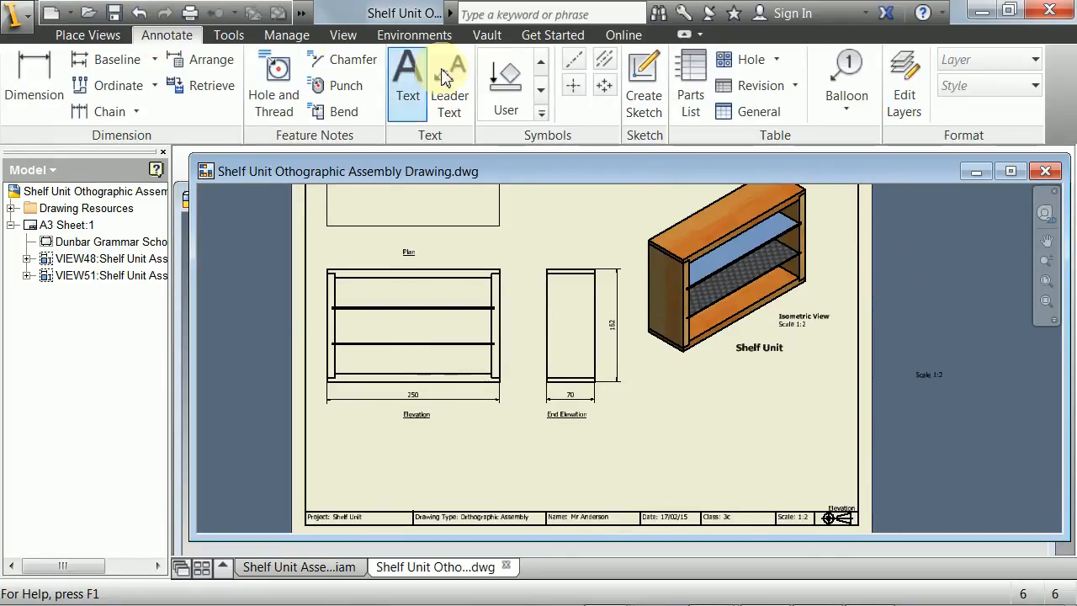
left_click(688, 74)
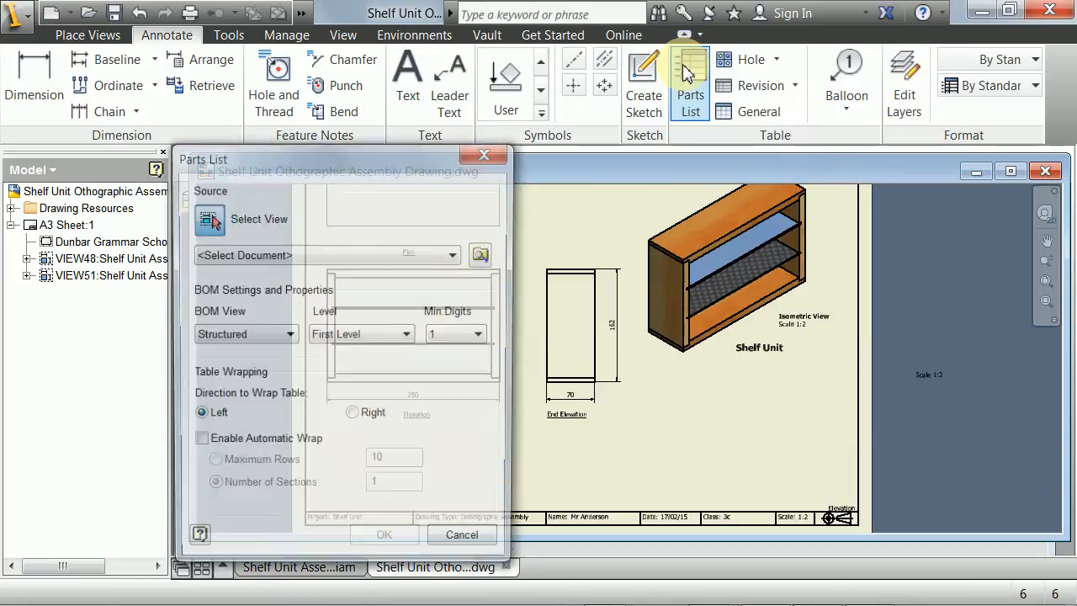
left_click_drag(343, 152, 369, 126)
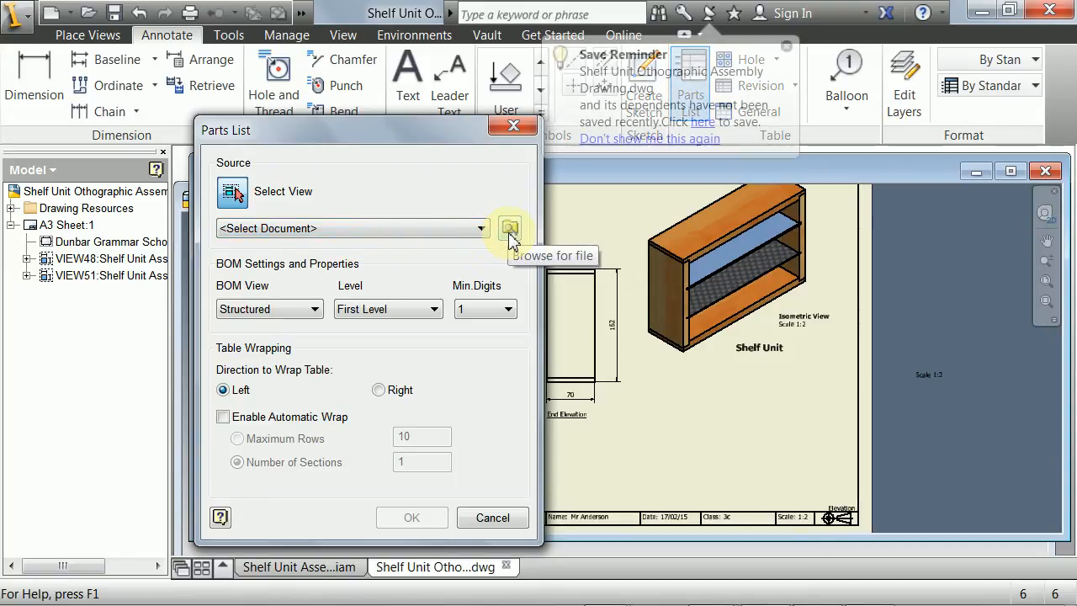
left_click(783, 44)
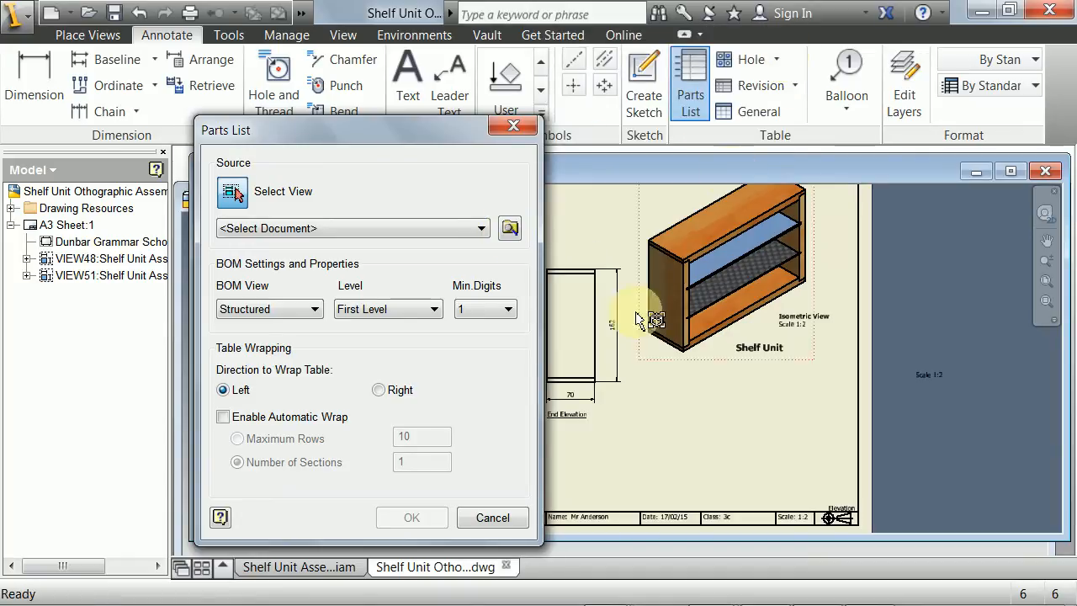
left_click(509, 234)
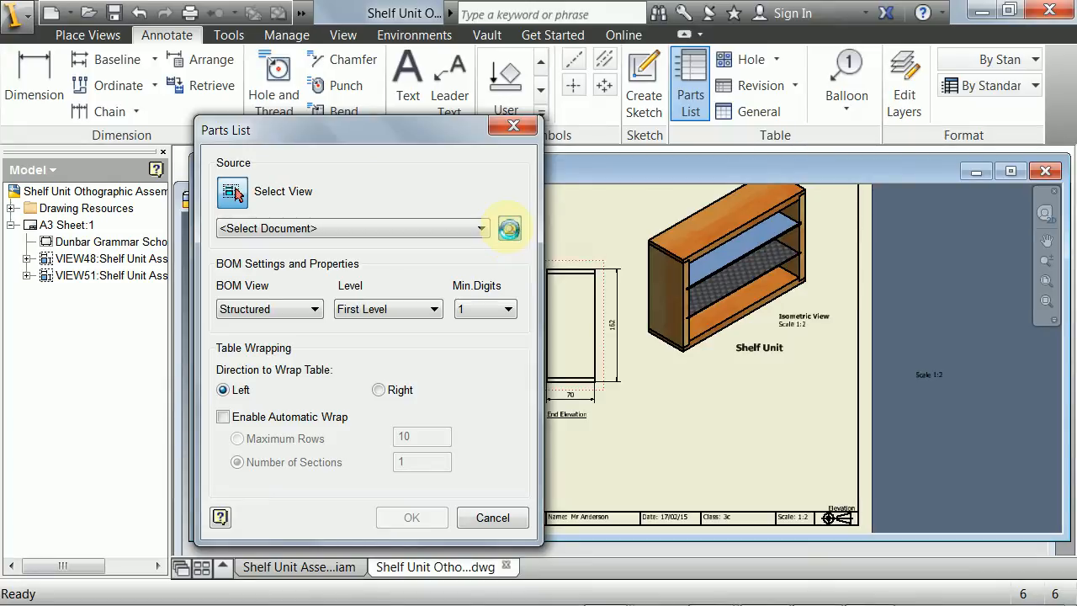
left_click(809, 179)
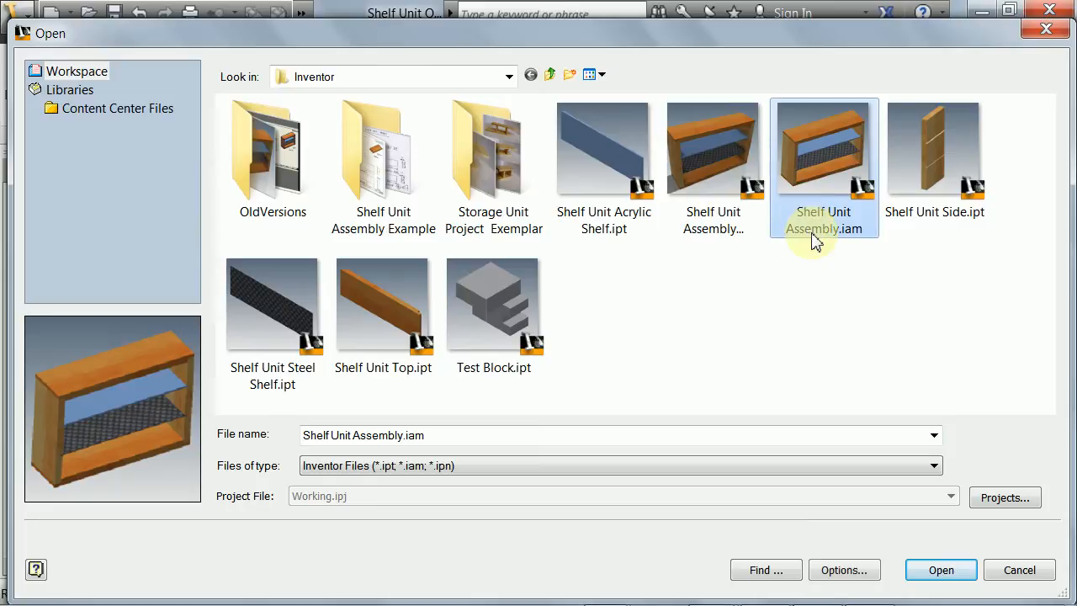
left_click(938, 572)
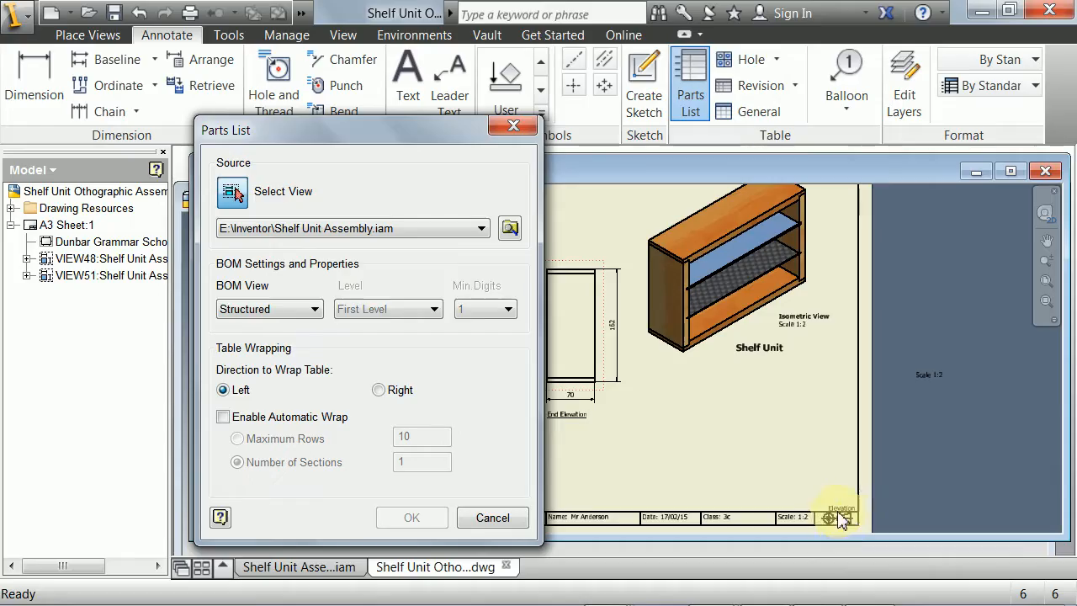
left_click(415, 517)
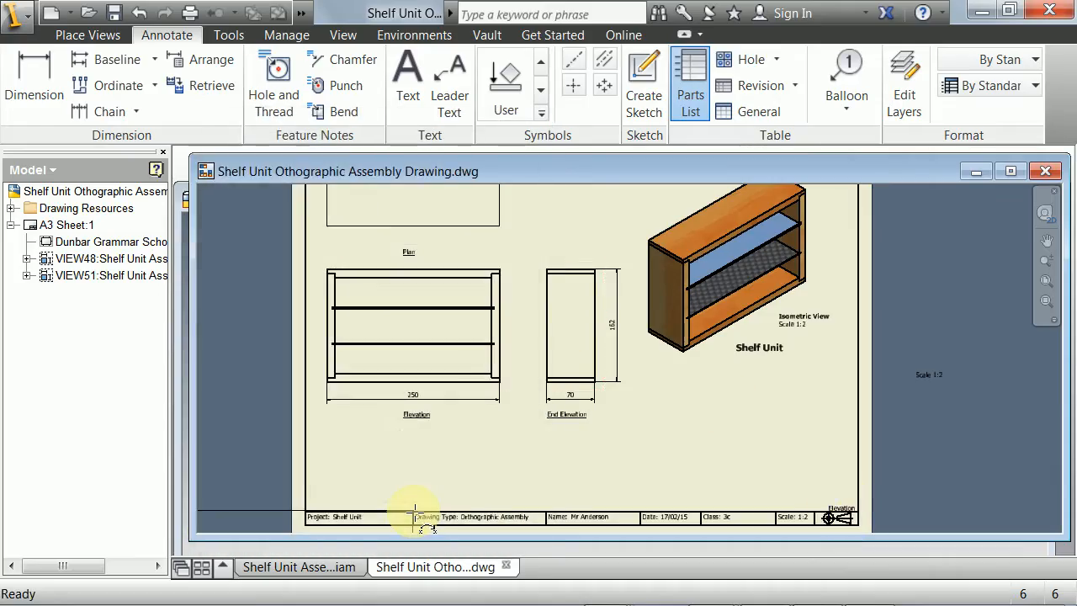
left_click(754, 435)
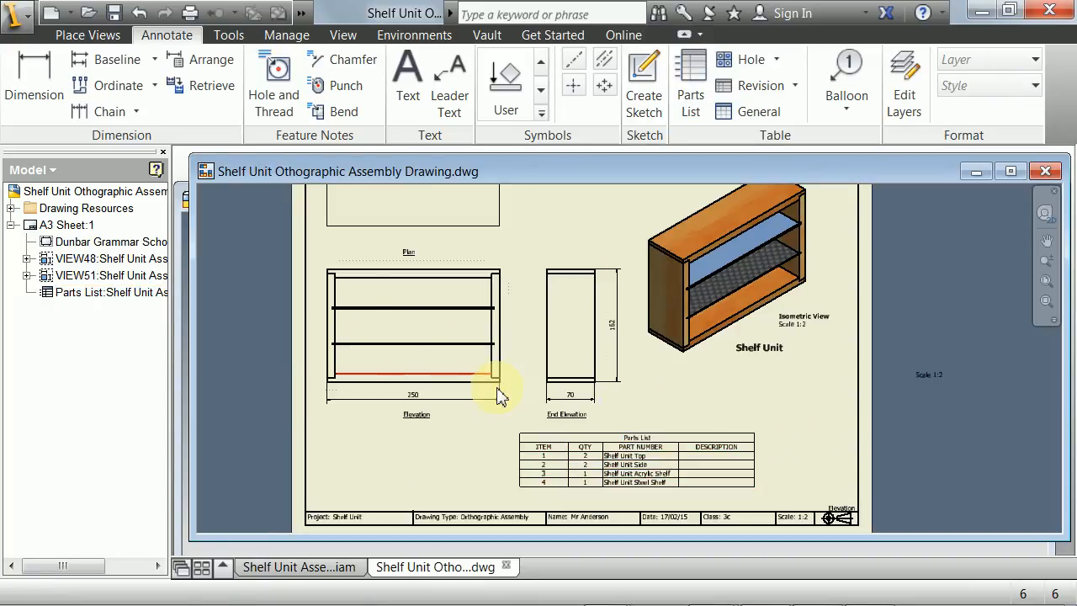
- Check the parts list's items and quantities against the components in Shelf Unit Assembly.iam, and return to the drawing
scroll(543, 427, "down", 5)
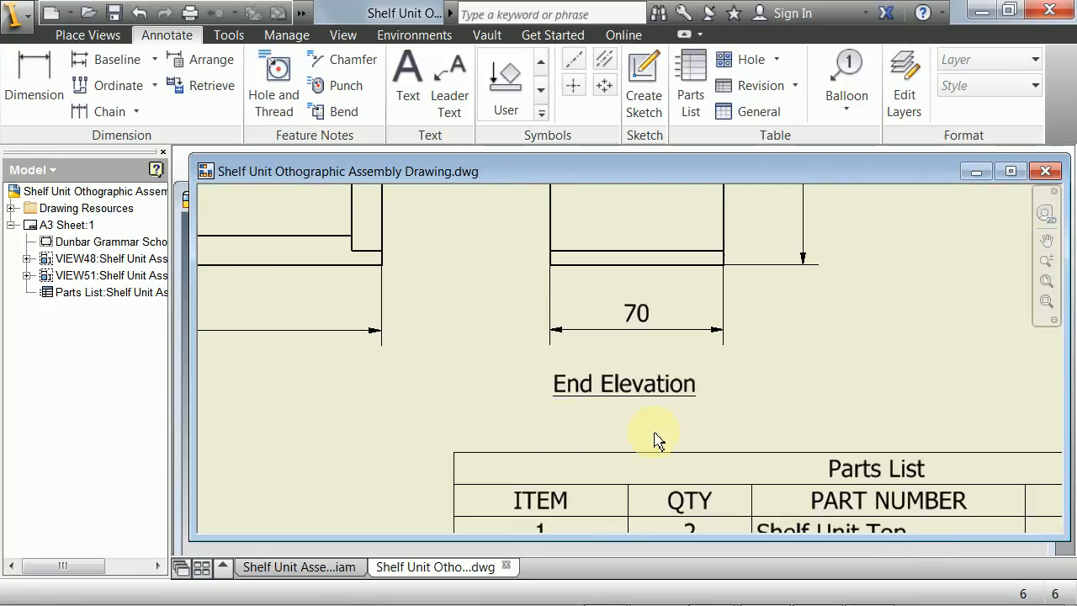
mouse_move(708, 449)
middle_mouse_down()
mouse_move(588, 289)
mouse_move(493, 257)
middle_mouse_up()
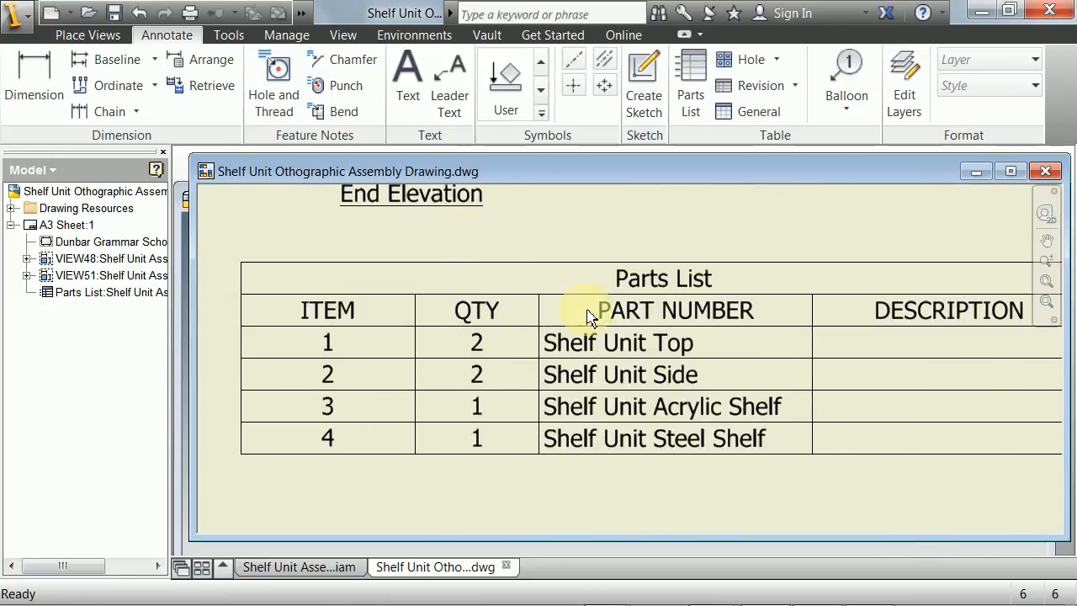
scroll(593, 311, "up", 2)
middle_click_drag(748, 328, 602, 326)
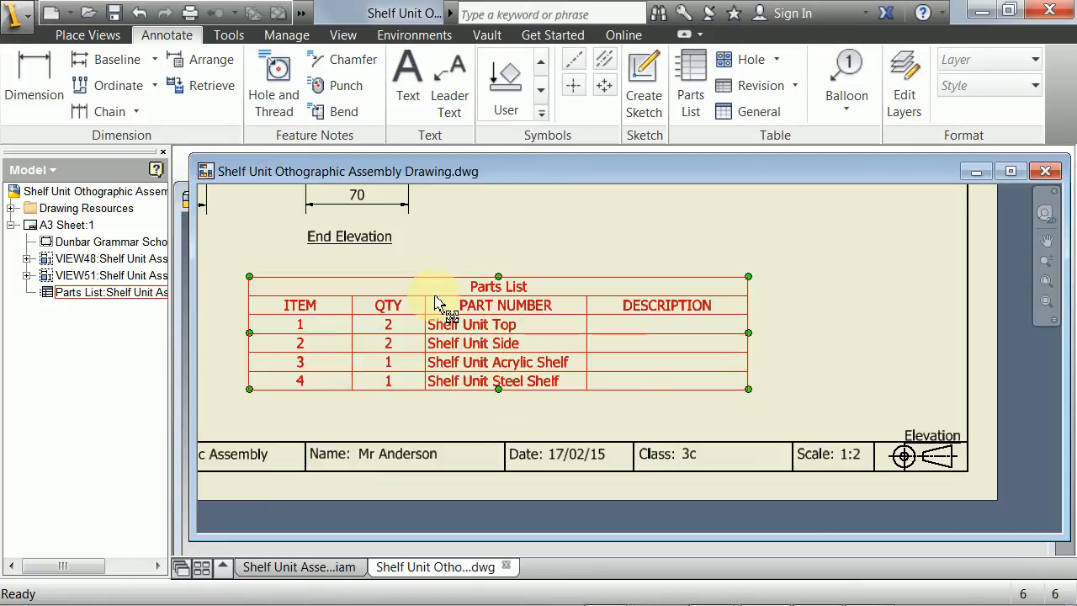
left_click_drag(578, 171, 598, 172)
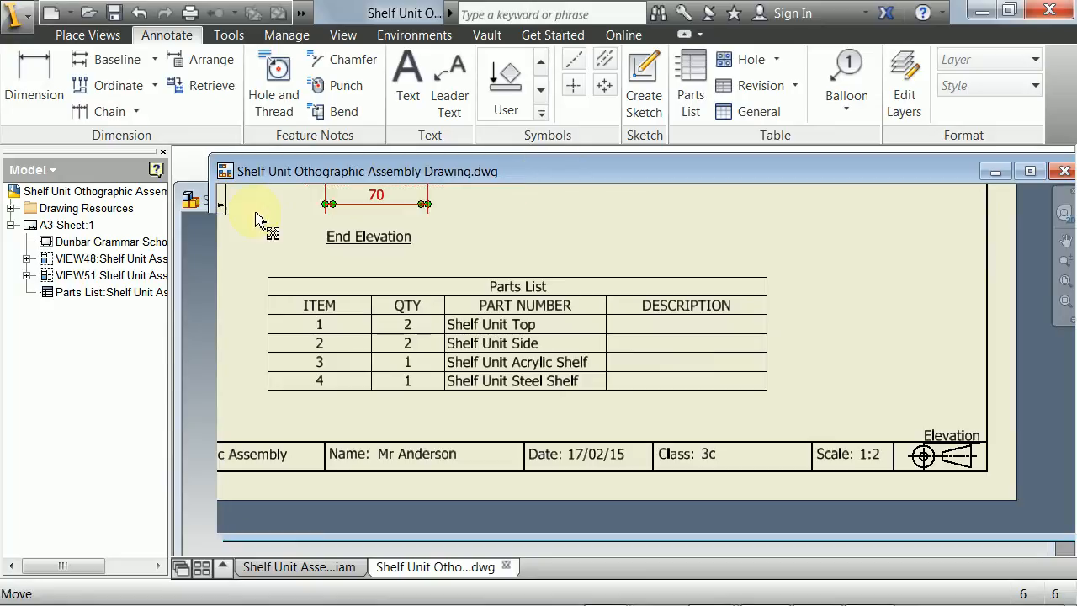
left_click(192, 200)
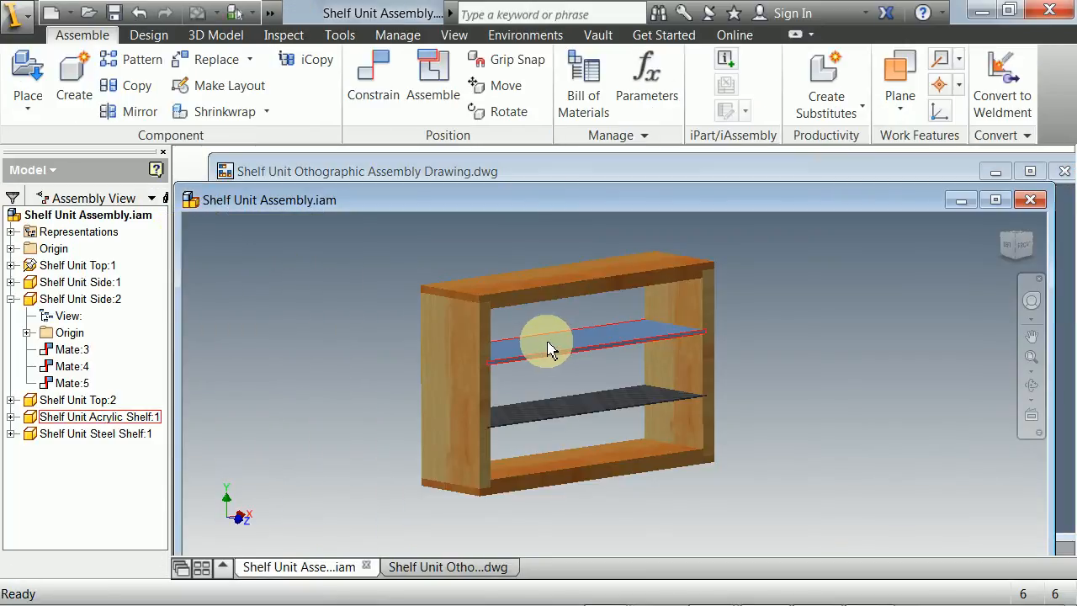
left_click(11, 298)
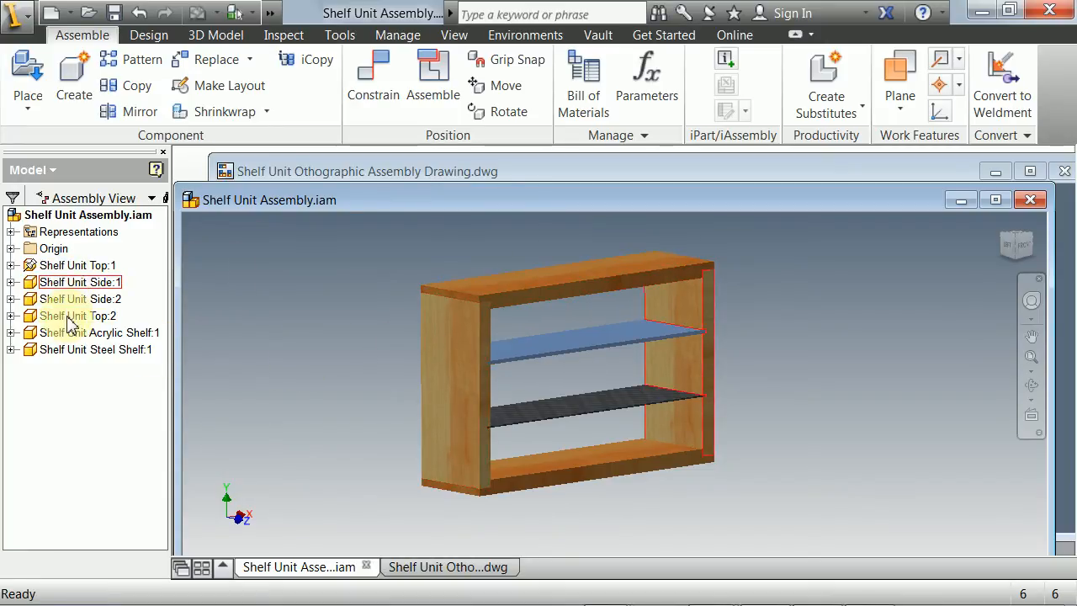
left_click(367, 173)
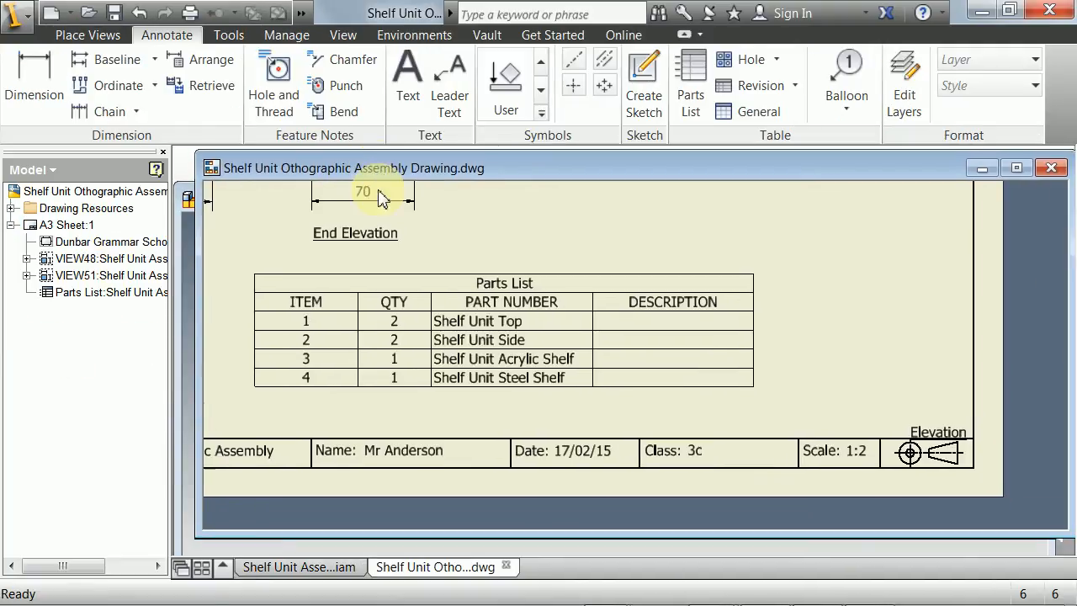
- Examine the parts list's columns and its placement relative to the views and title block
scroll(465, 292, "up", 5)
scroll(465, 304, "down", 6)
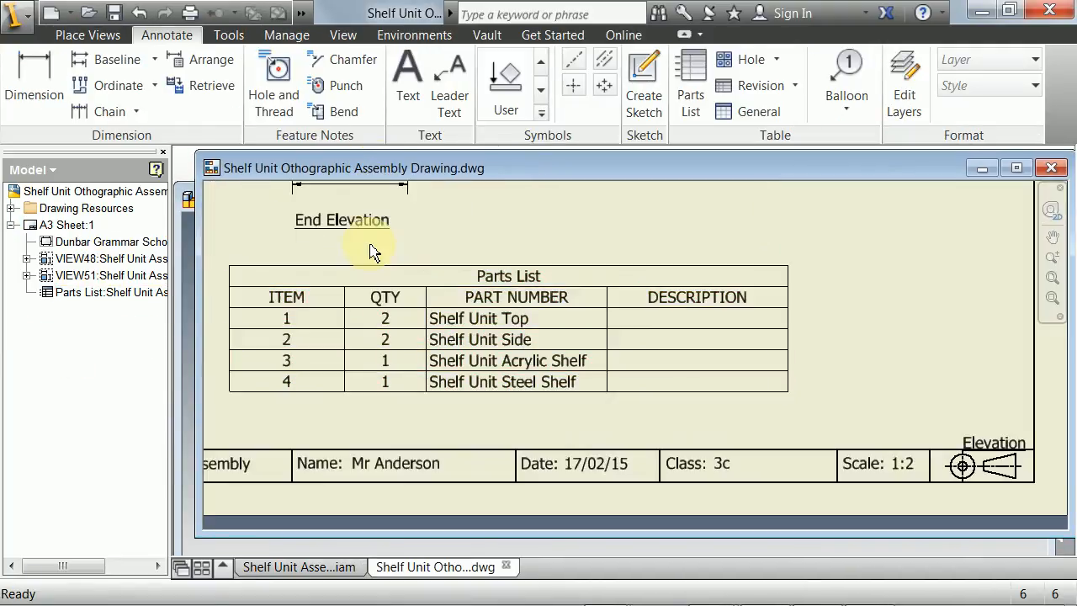
middle_click_drag(372, 250, 495, 321)
scroll(495, 321, "up", 3)
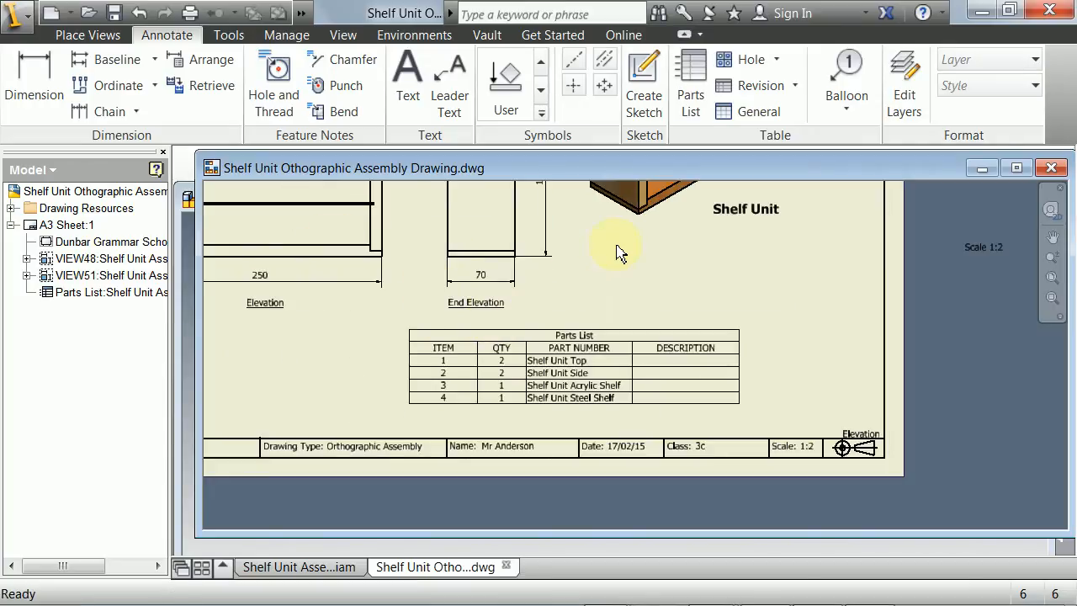
middle_click_drag(595, 271, 558, 303)
left_click(508, 404)
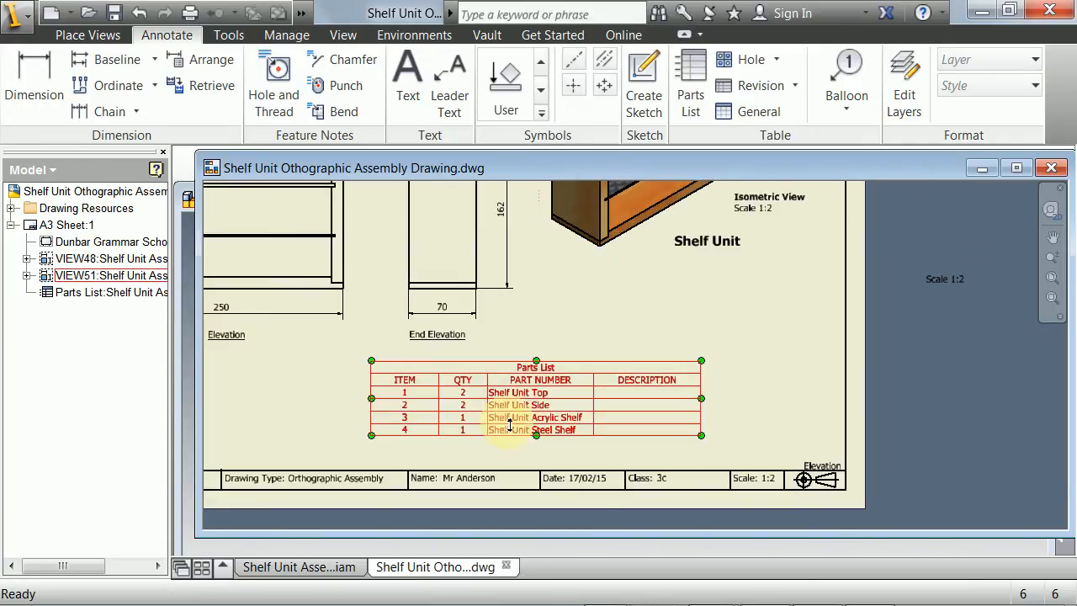
key("Escape")
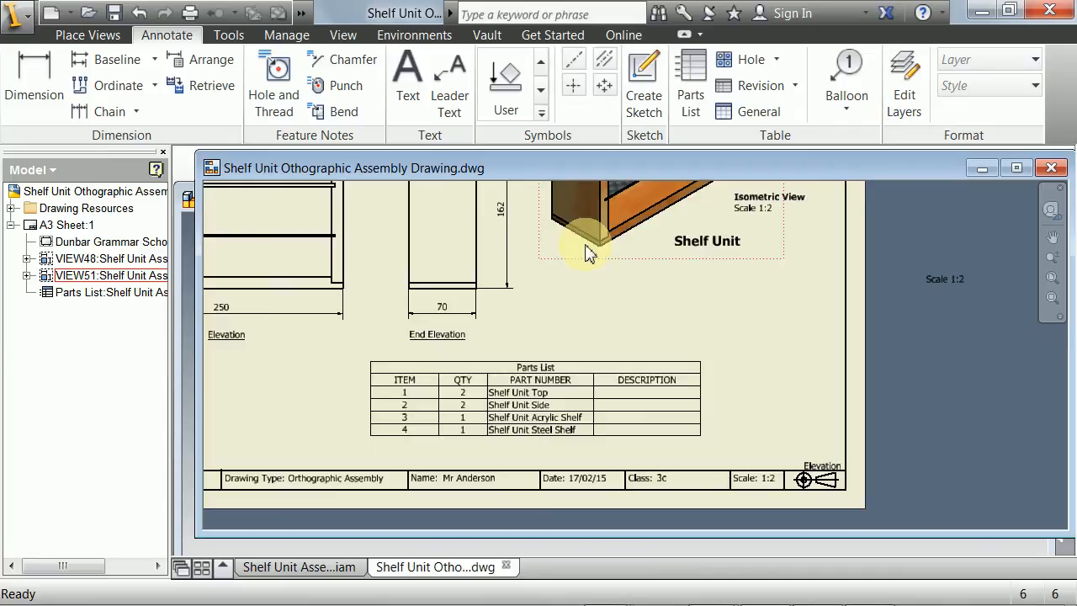
scroll(608, 265, "up", 2)
scroll(610, 266, "down", 2)
mouse_move(610, 266)
middle_mouse_down()
mouse_move(558, 301)
mouse_move(572, 300)
middle_mouse_up()
scroll(512, 377, "down", 4)
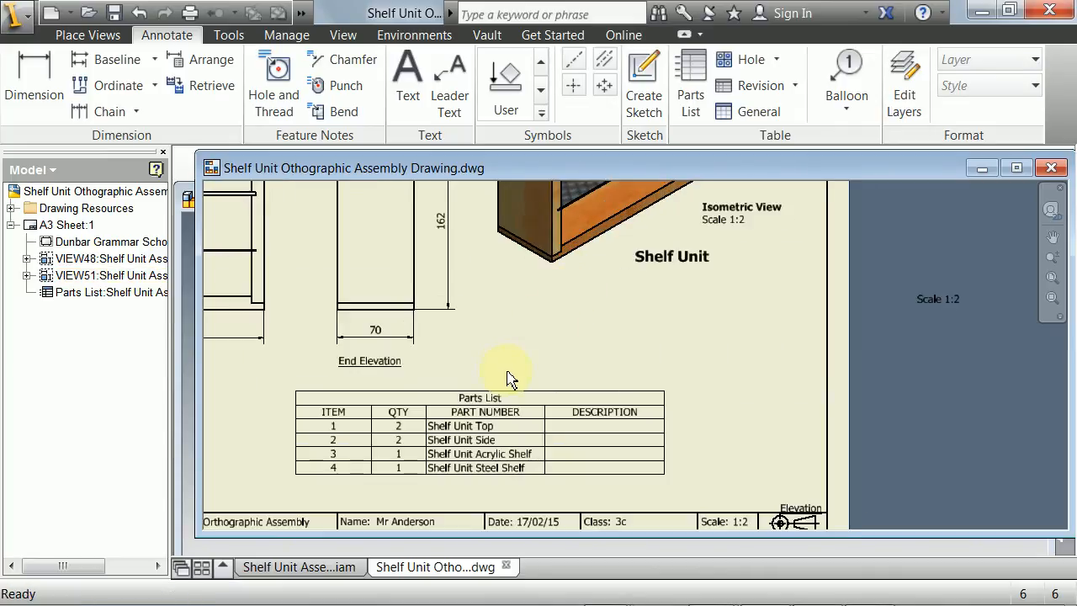
middle_click_drag(489, 437, 534, 308)
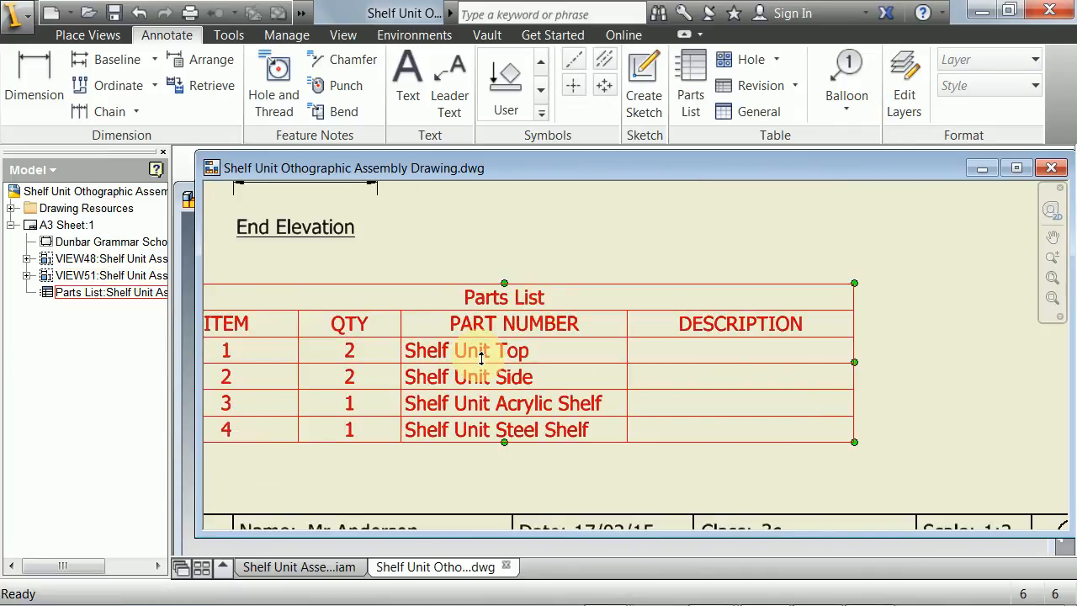
- Open the Shelf Unit Assembly.iam parts list for editing and bring up its column chooser
scroll(511, 370, "up", 2)
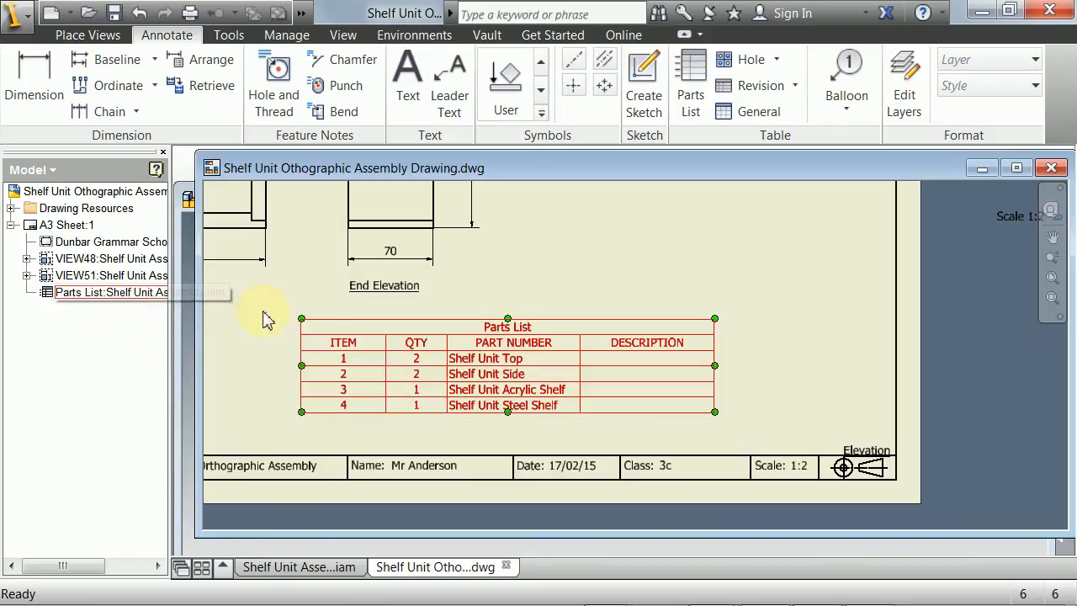
right_click(76, 294)
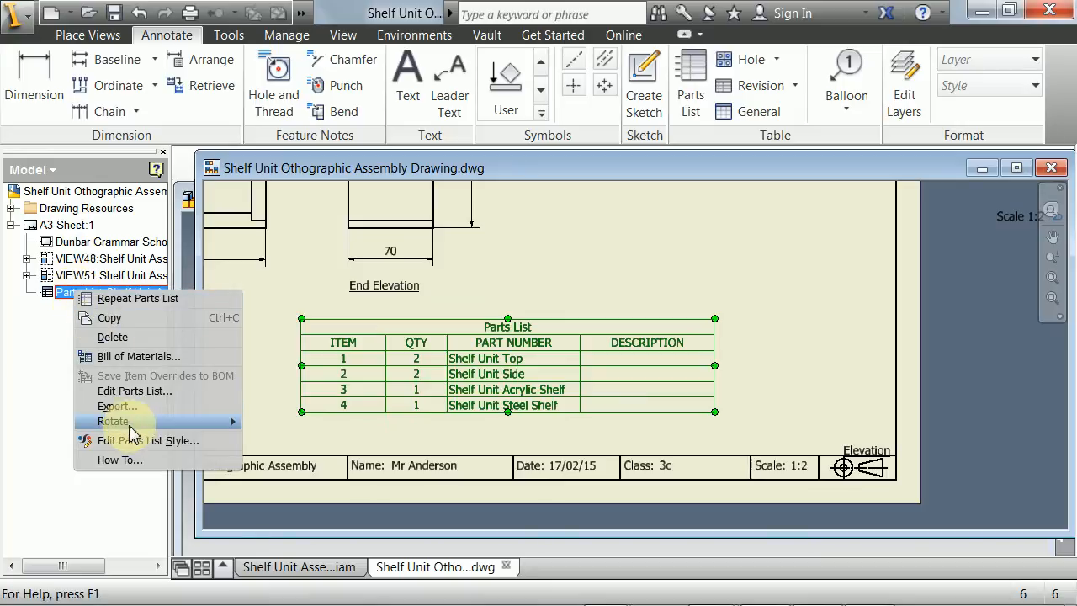
key("Escape")
right_click(73, 294)
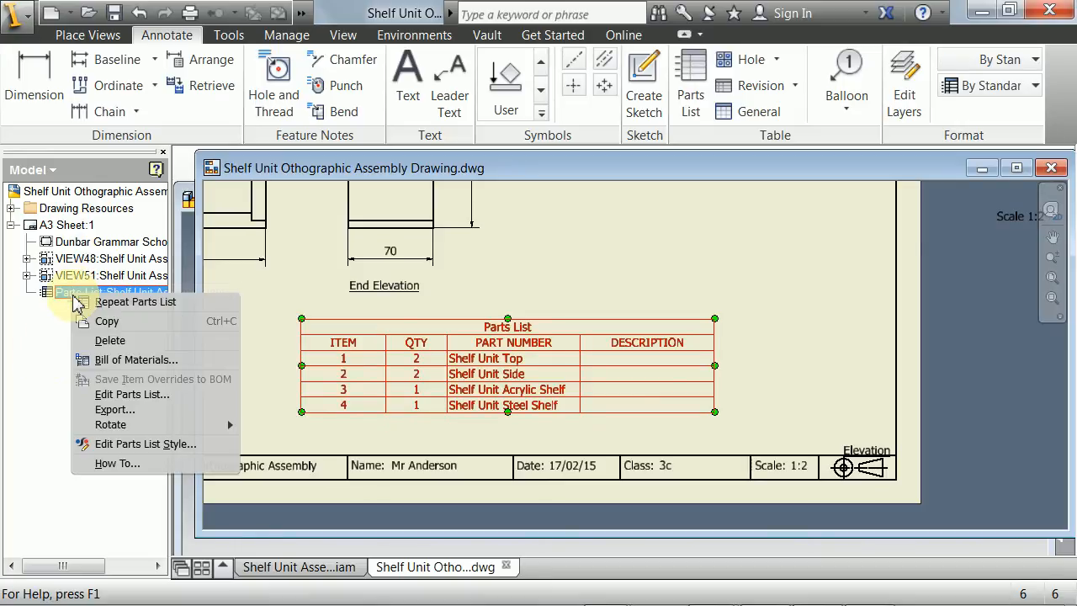
left_click(117, 396)
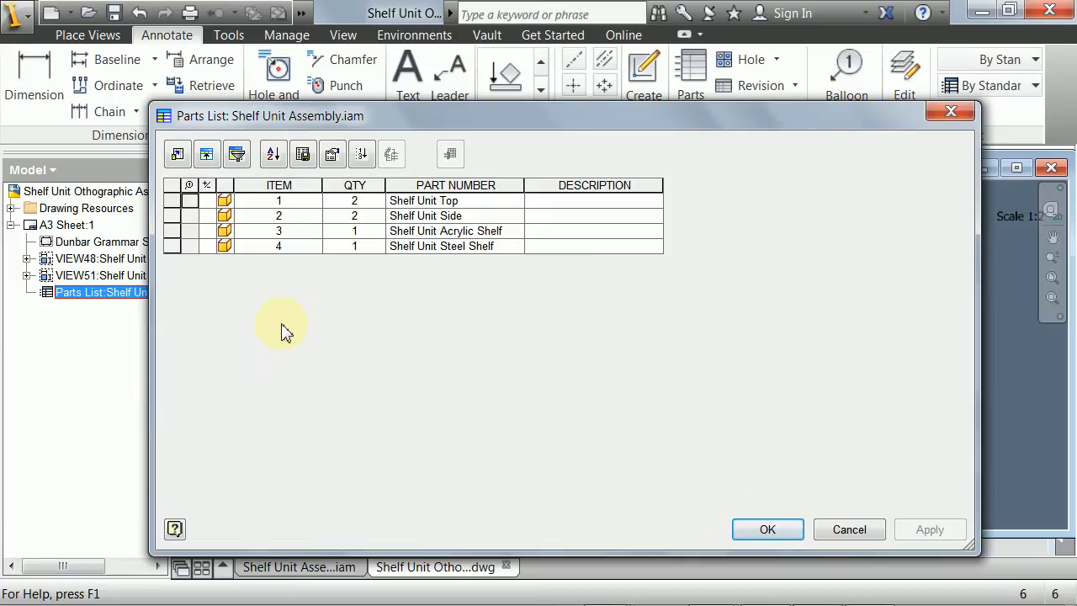
right_click(586, 217)
right_click(579, 193)
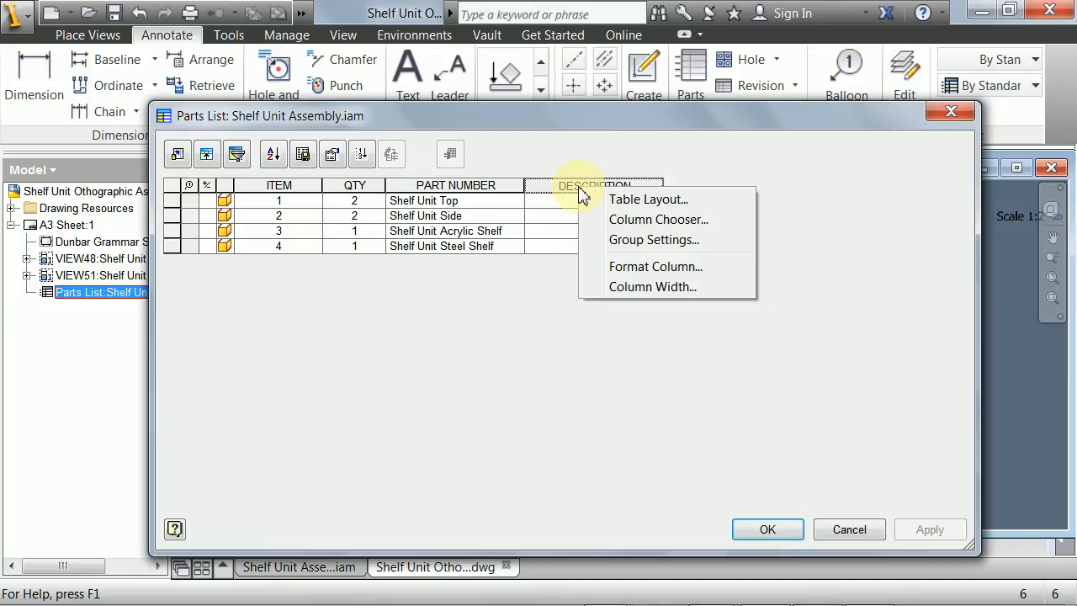
left_click(639, 228)
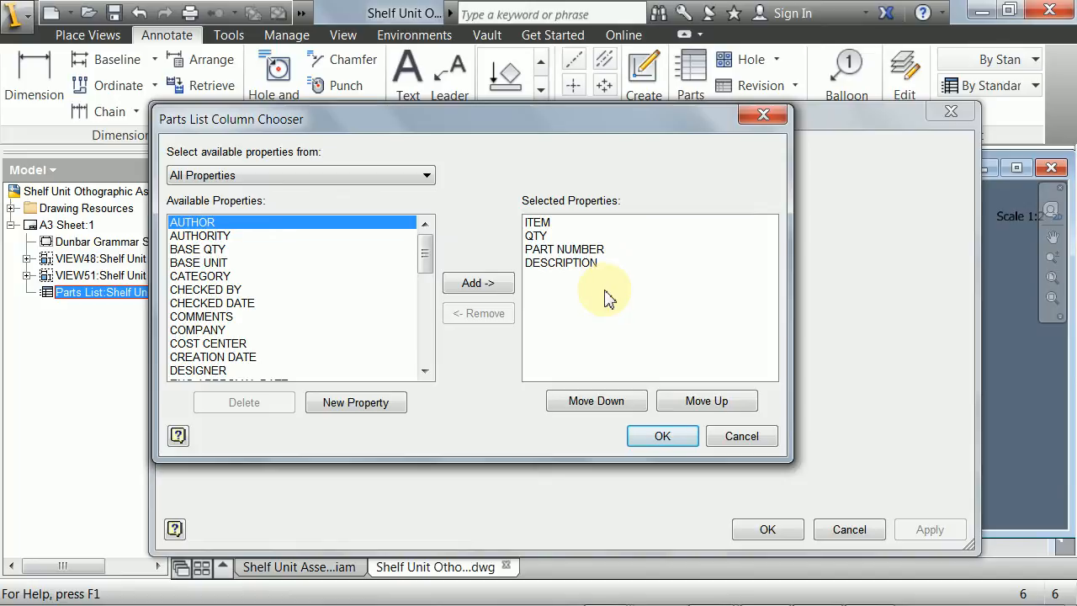
- Remove the DESCRIPTION property from the parts list's selected columns and add MATERIAL in its place
left_click_drag(522, 125, 539, 162)
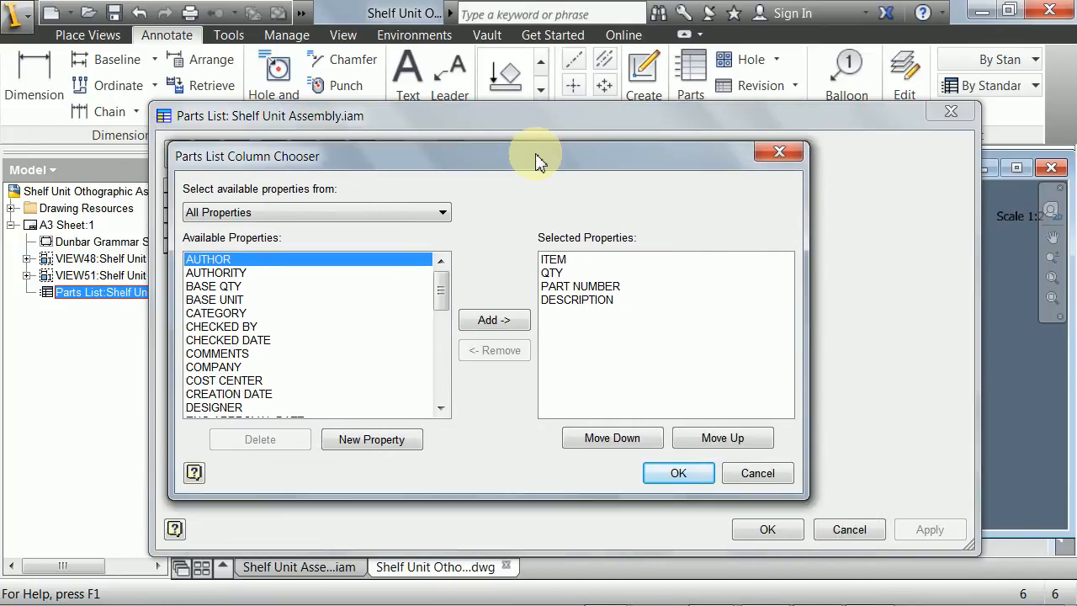
left_click(563, 301)
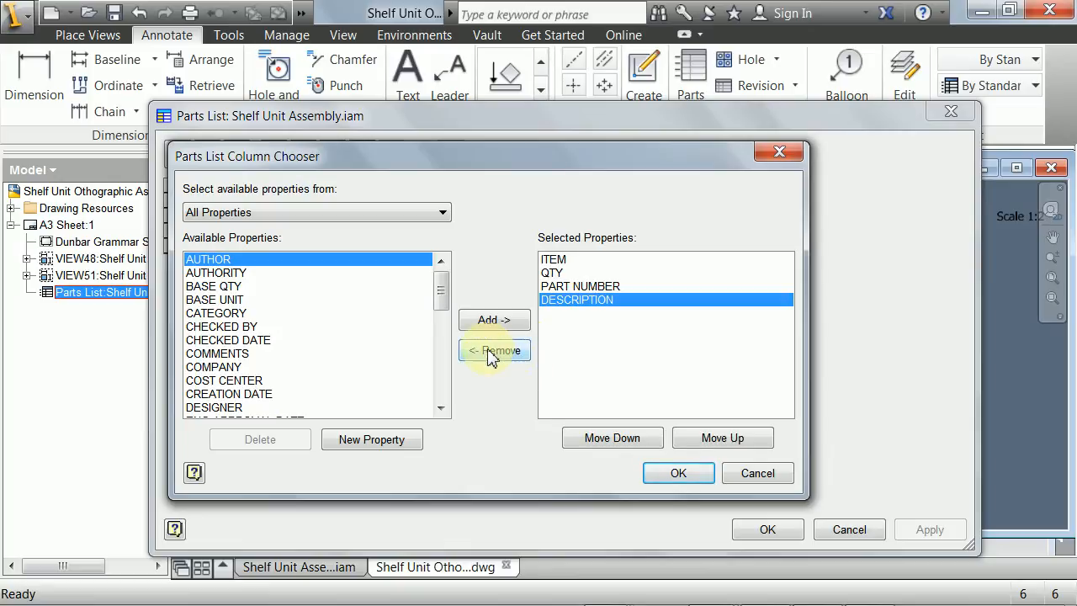
left_click(494, 350)
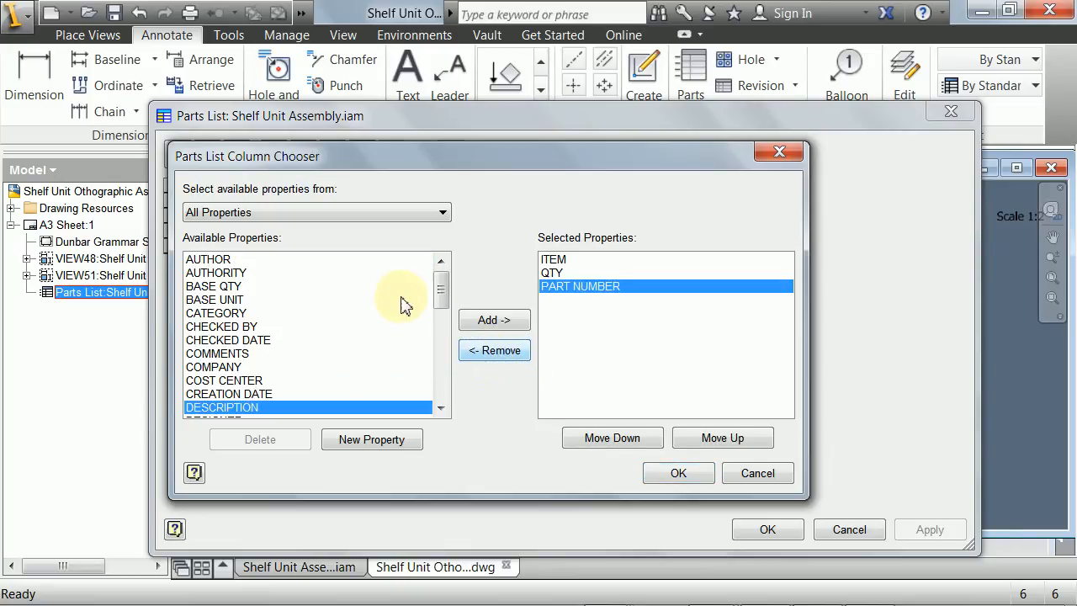
left_click_drag(440, 289, 443, 347)
left_click(210, 313)
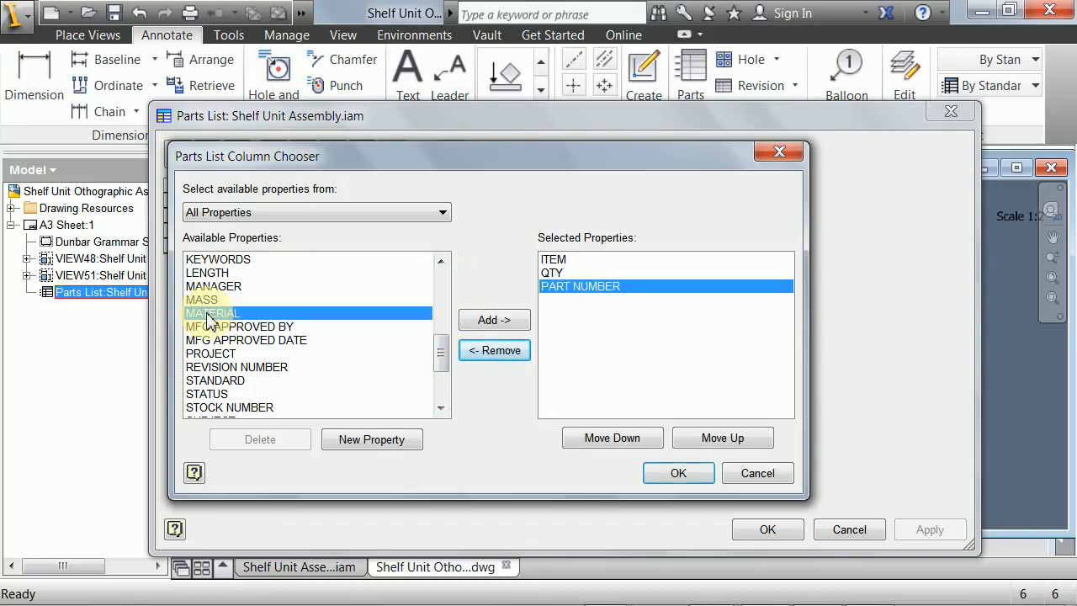
left_click(492, 323)
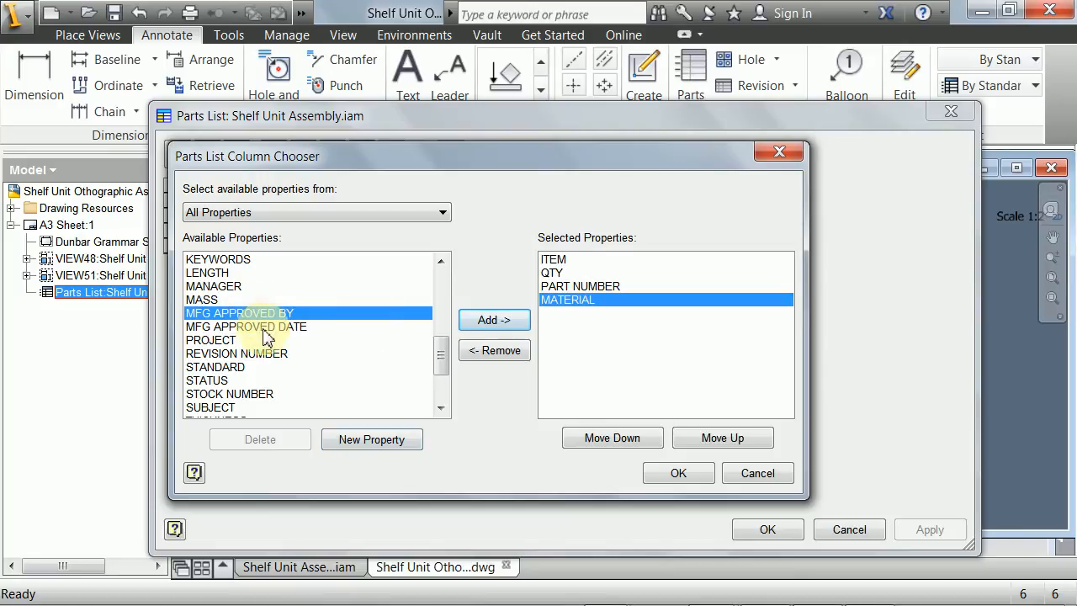
- Try to define a new parts list property named LENGTH
left_click(349, 439)
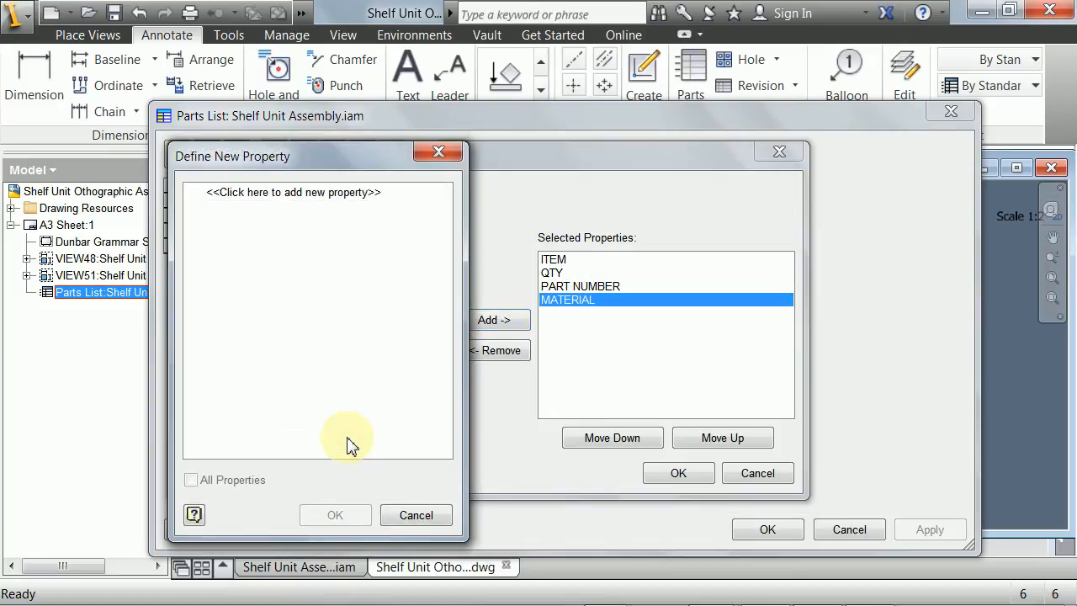
left_click(304, 207)
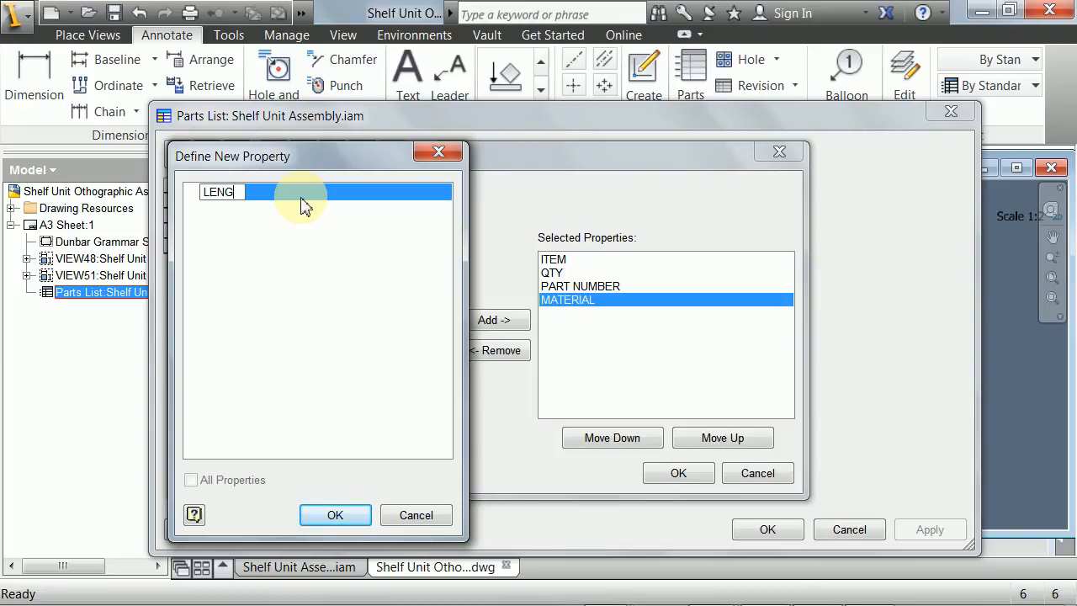
left_click(335, 514)
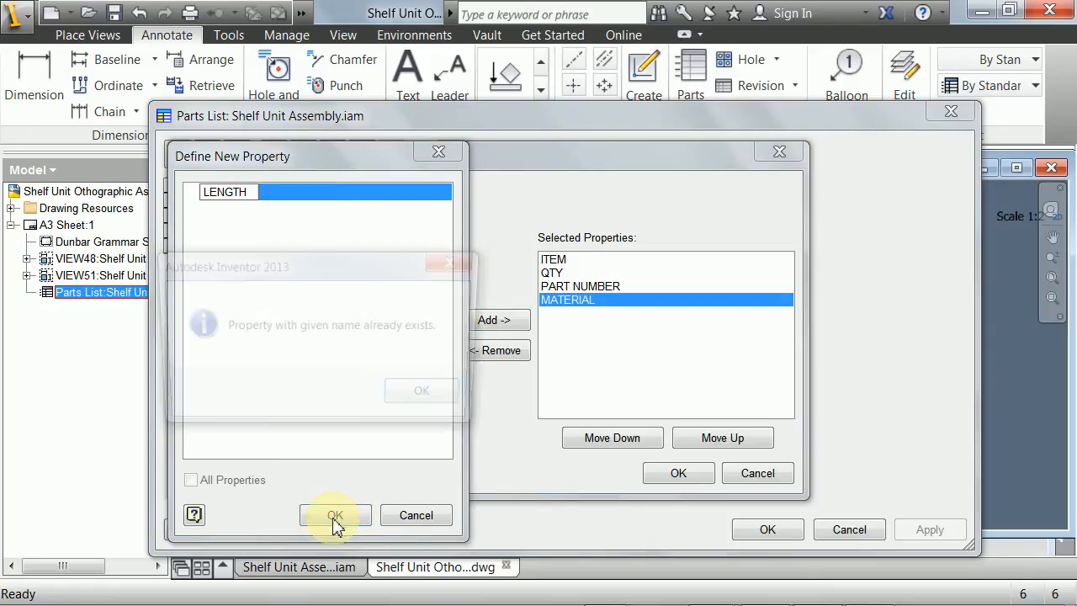
left_click(406, 395)
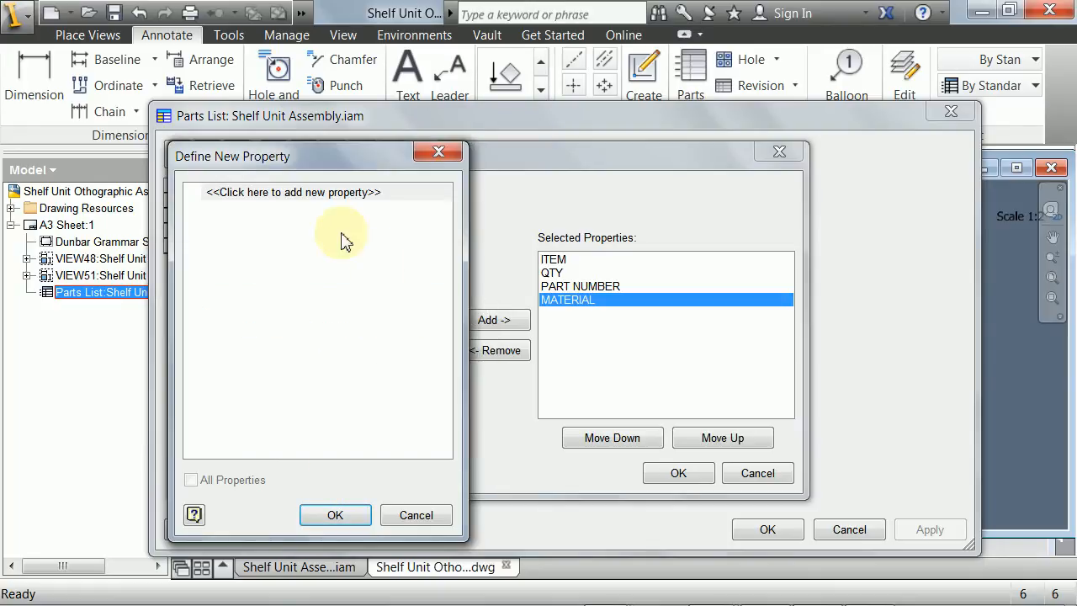
left_click(416, 514)
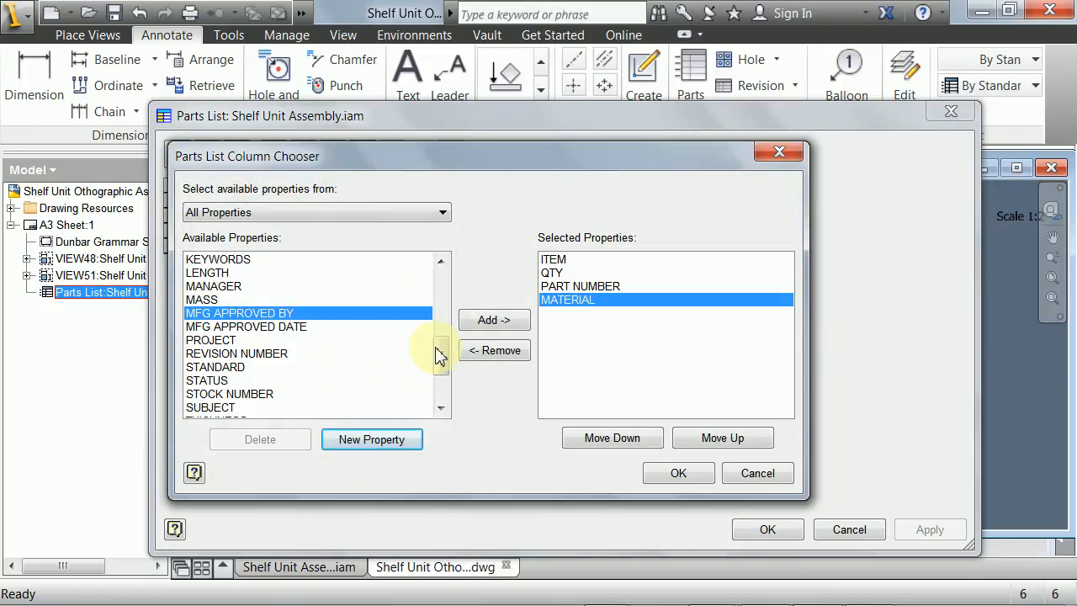
- Add the existing LENGTH, WIDTH and THICKNESS properties as parts list columns after MATERIAL, and apply the column selection
left_click_drag(437, 350, 441, 353)
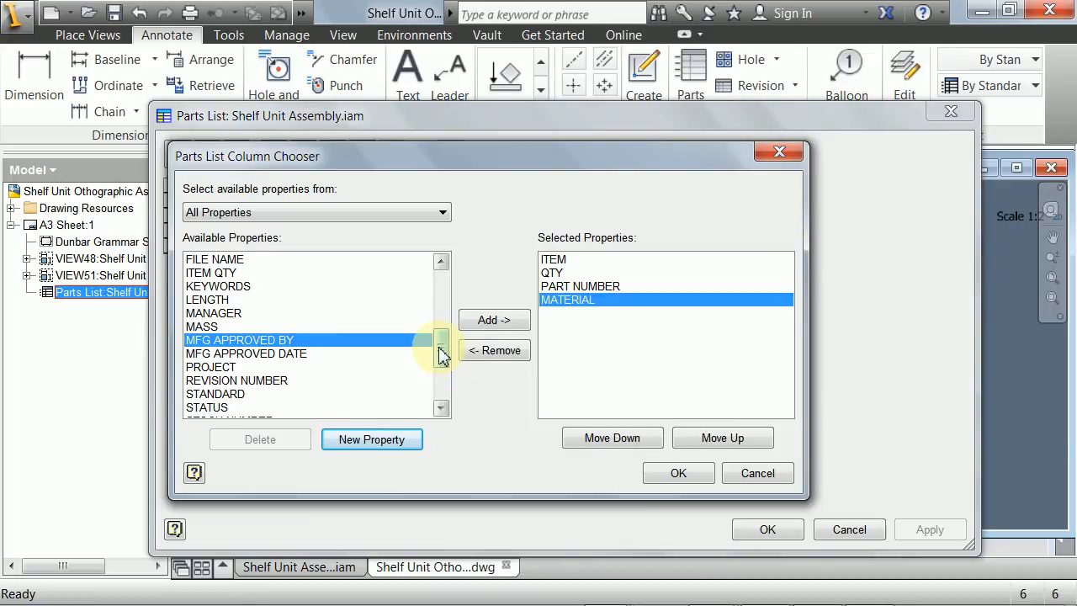
left_click(202, 301)
left_click(485, 328)
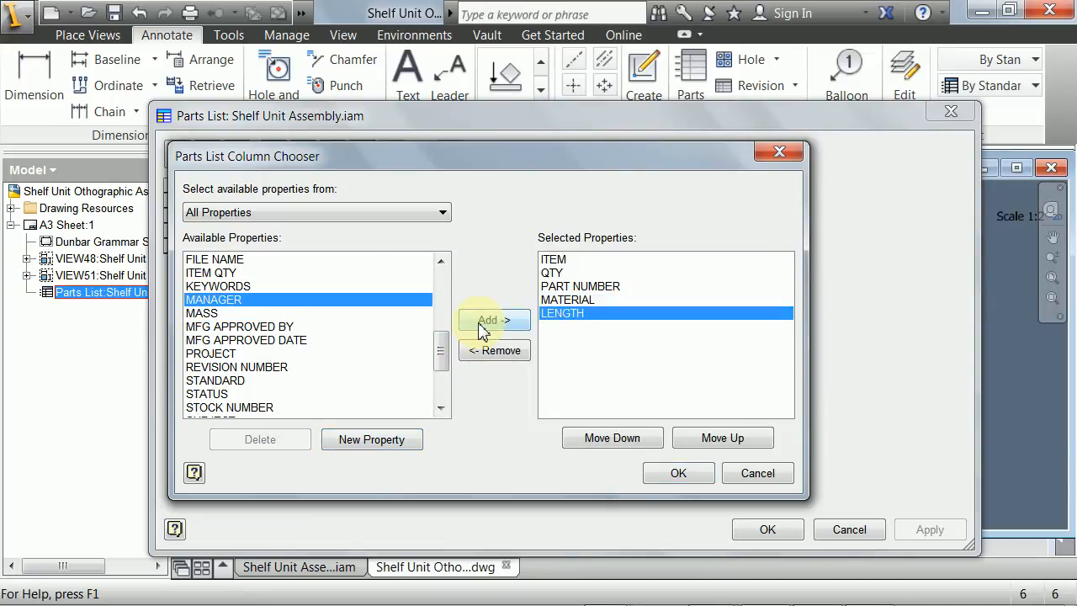
left_click_drag(443, 349, 413, 385)
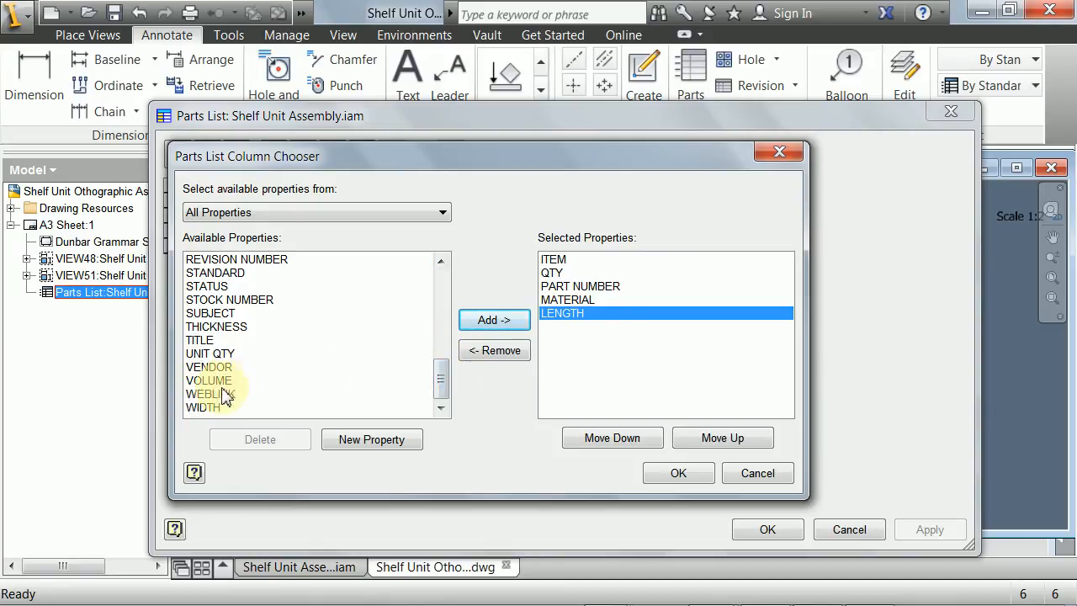
left_click(206, 407)
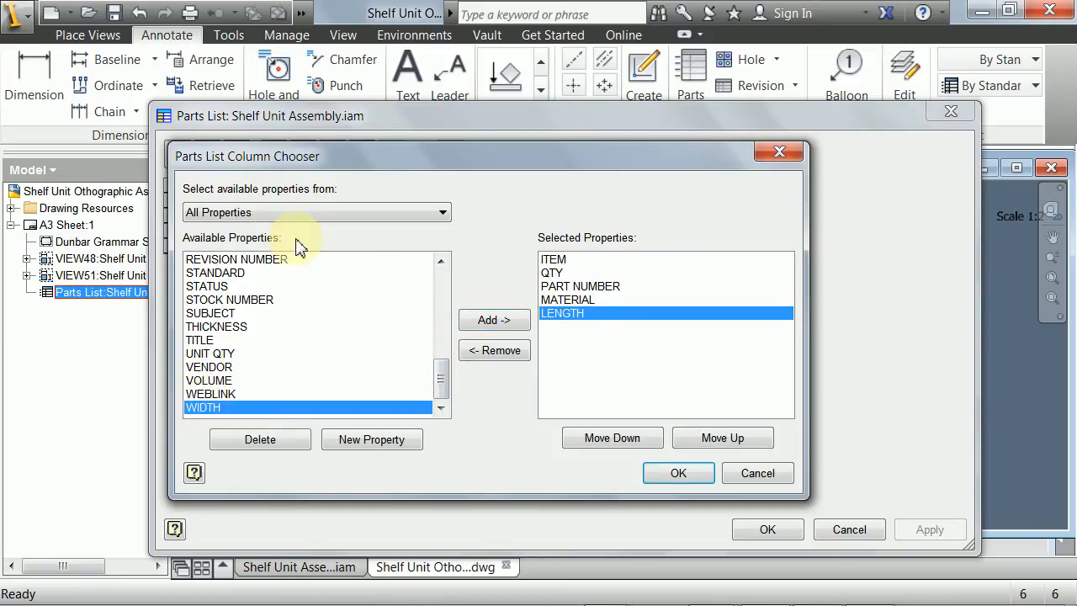
left_click(475, 324)
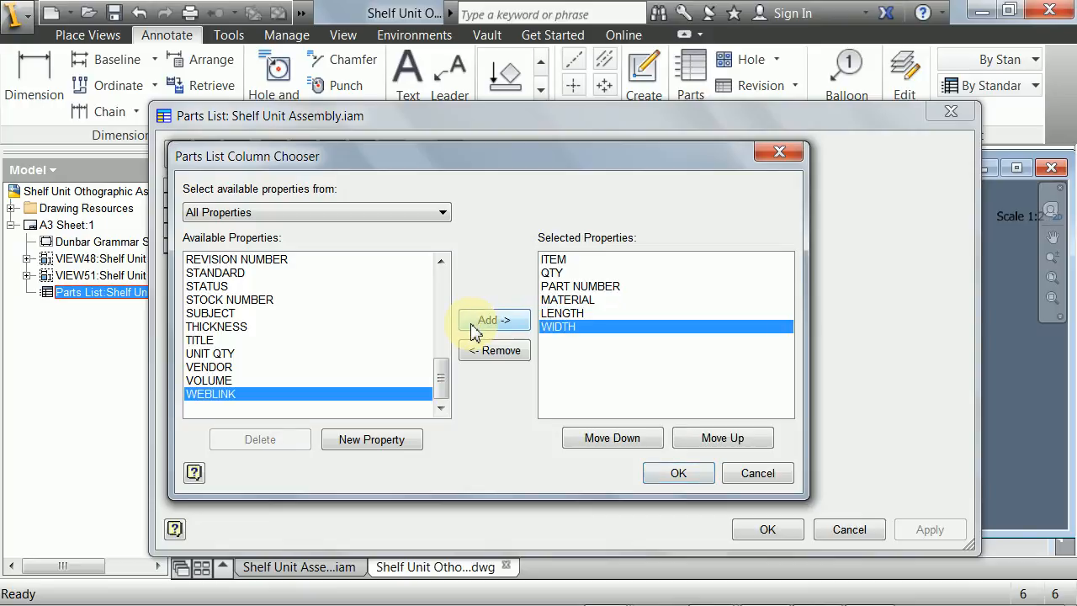
mouse_move(444, 377)
left_mouse_down()
mouse_move(443, 387)
mouse_move(440, 365)
mouse_move(443, 397)
left_mouse_up()
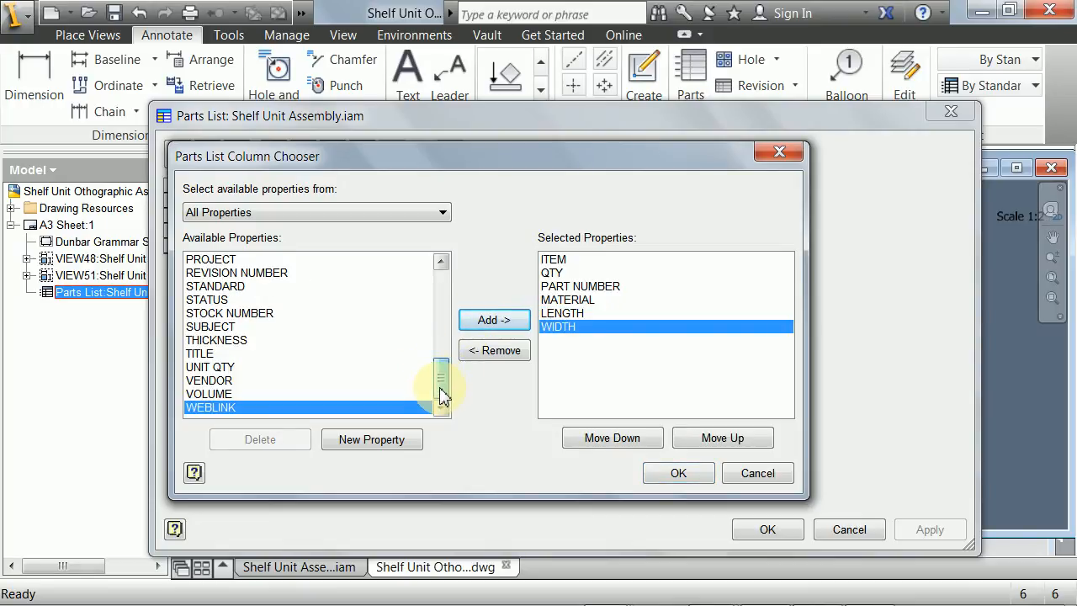
left_click(240, 341)
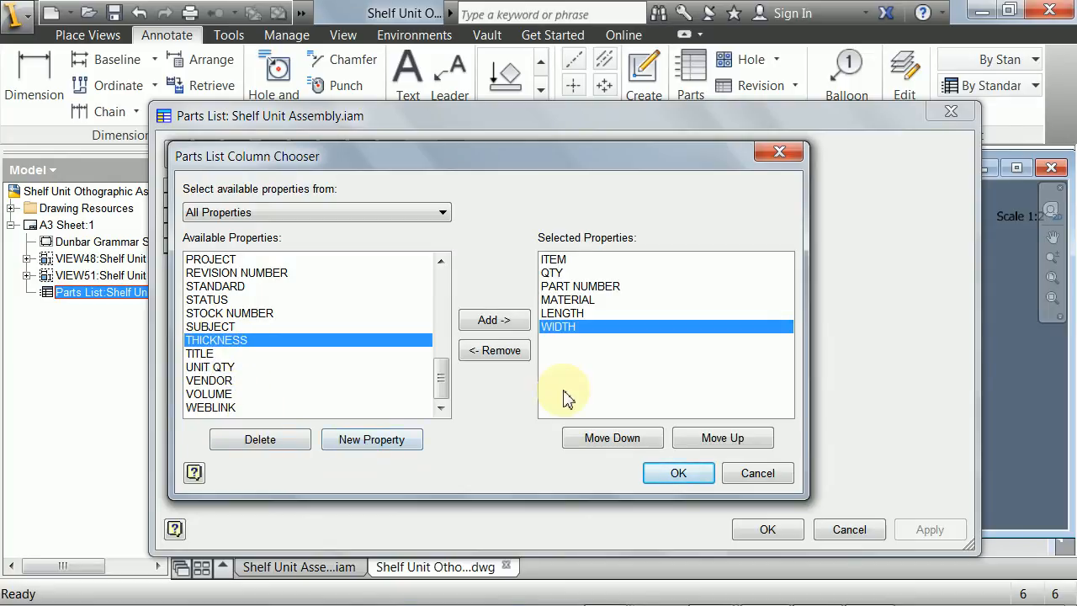
left_click(491, 322)
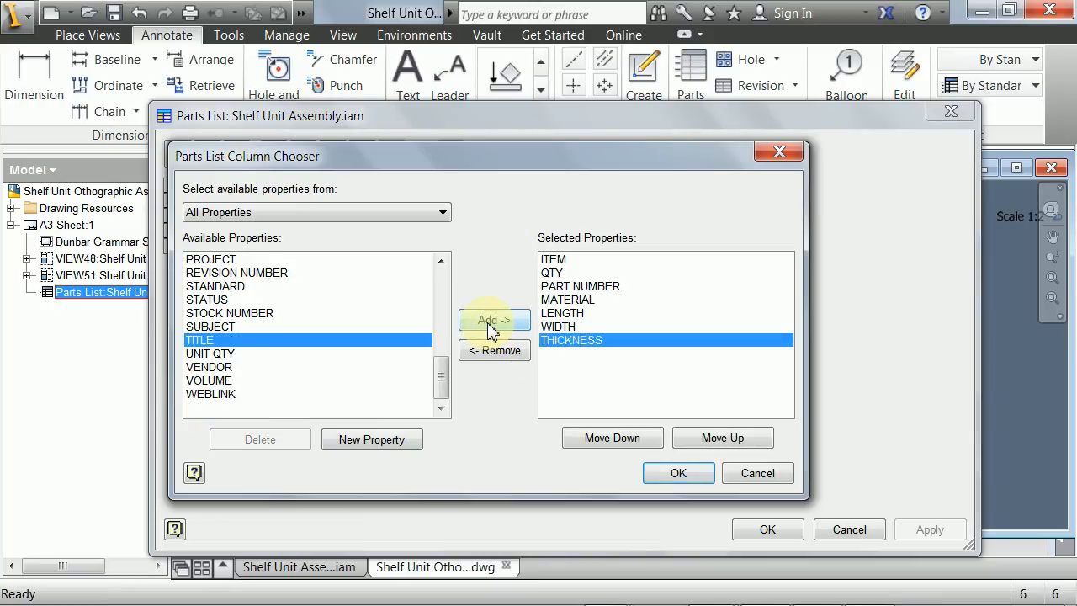
left_click(666, 476)
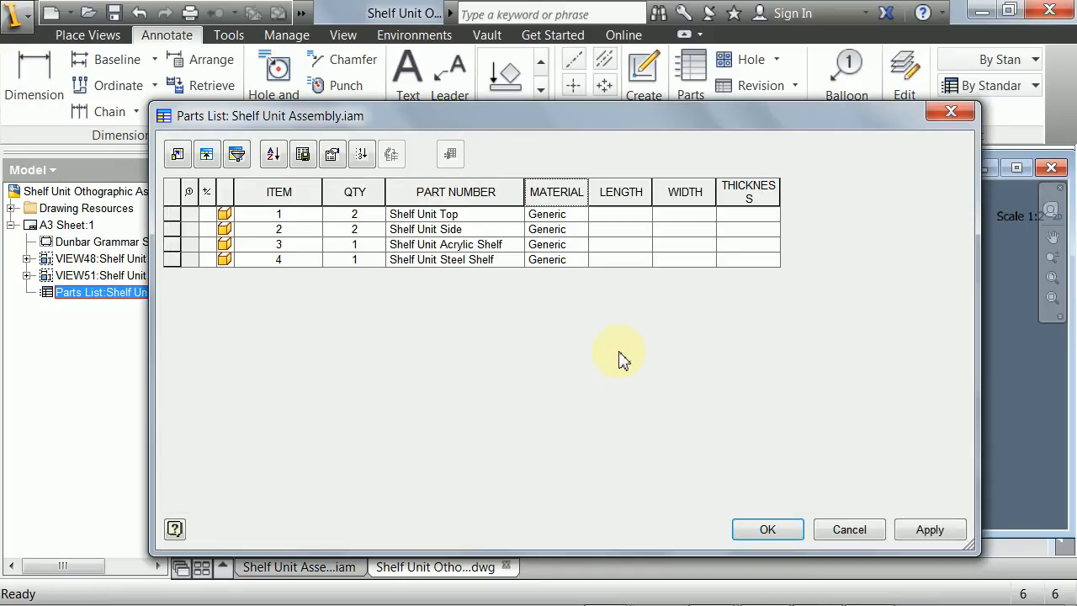
- Widen the THICKNESS column so its heading fits on one line, and widen the MATERIAL column
left_click(778, 216)
left_click_drag(781, 196, 801, 197)
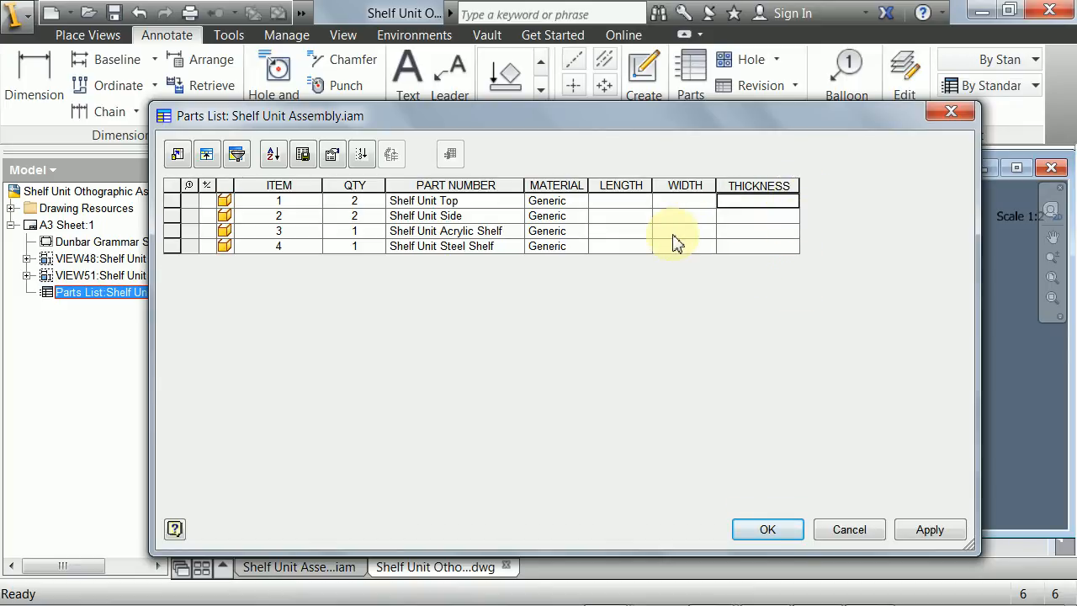
left_click_drag(591, 186, 645, 188)
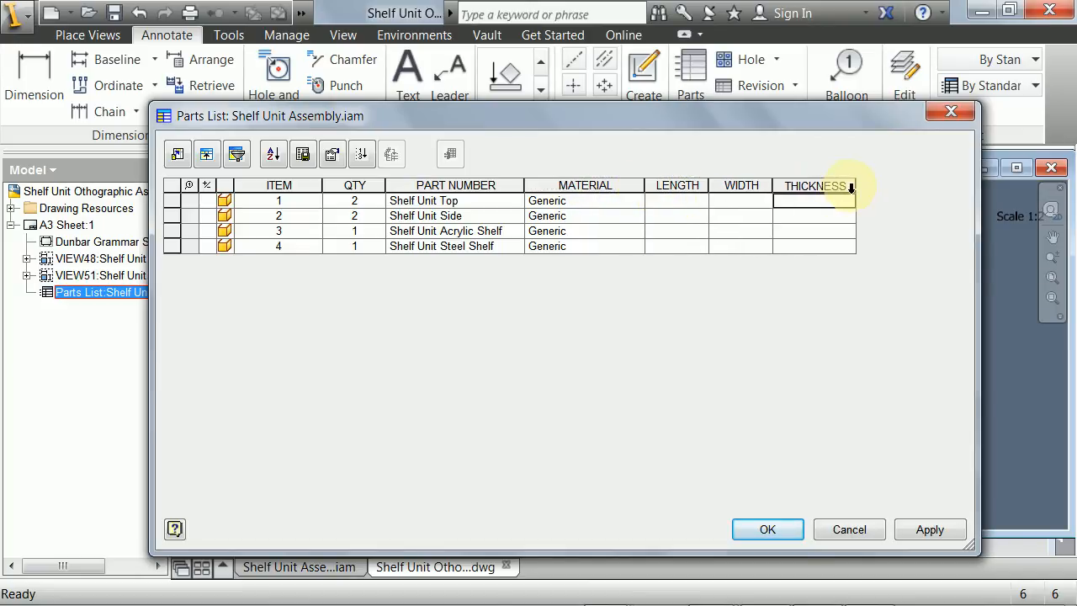
left_click_drag(855, 188, 851, 187)
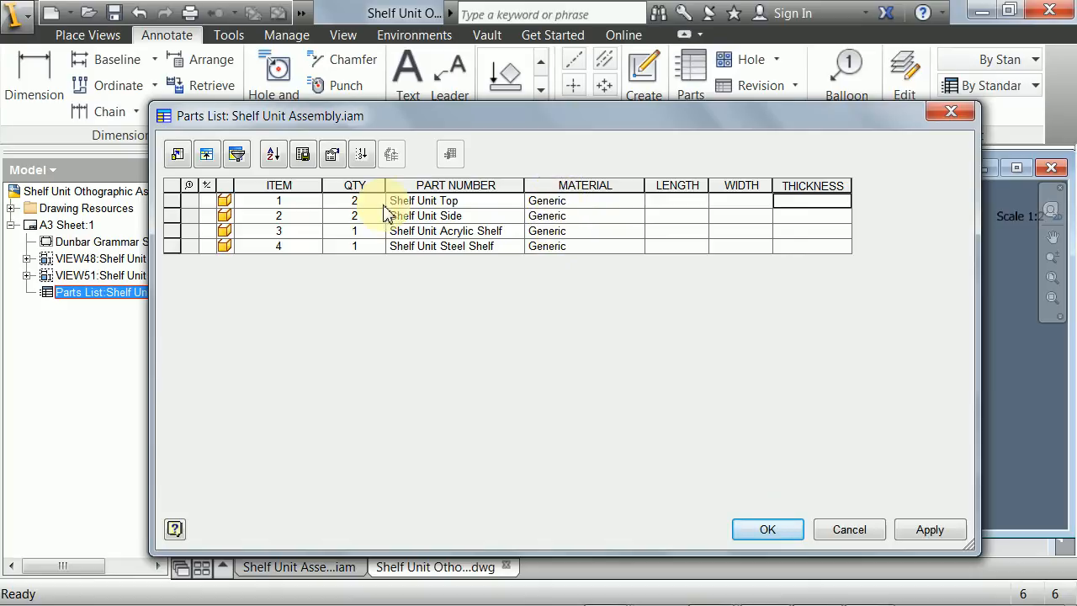
- Set the material of both the Shelf Unit Top and the Shelf Unit Side to Pine in the parts list
left_click(560, 202)
left_click_drag(562, 203, 516, 212)
type("P")
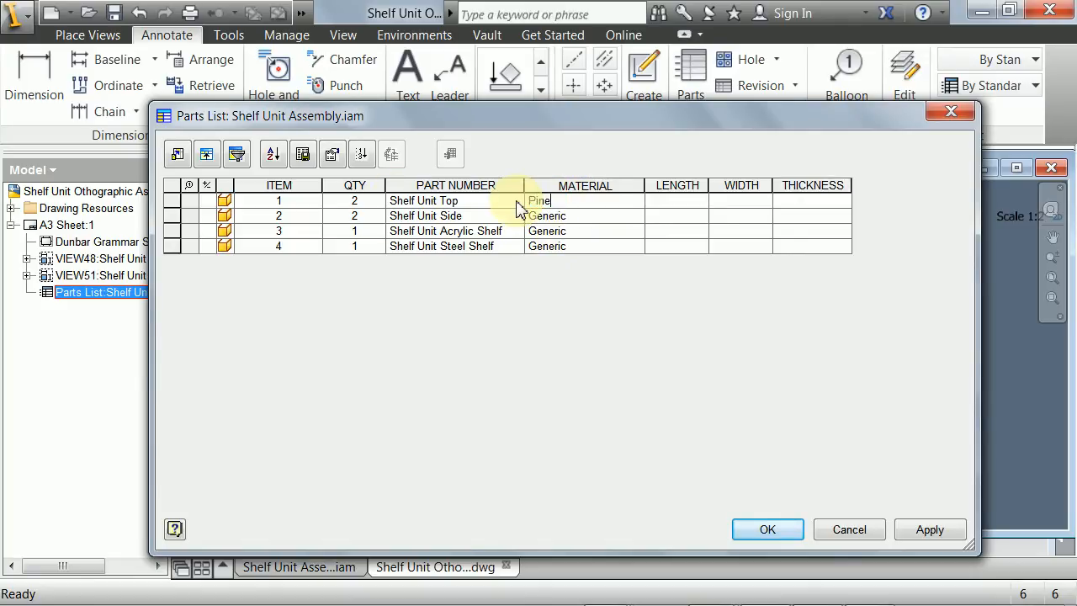
type("ine")
key("Return")
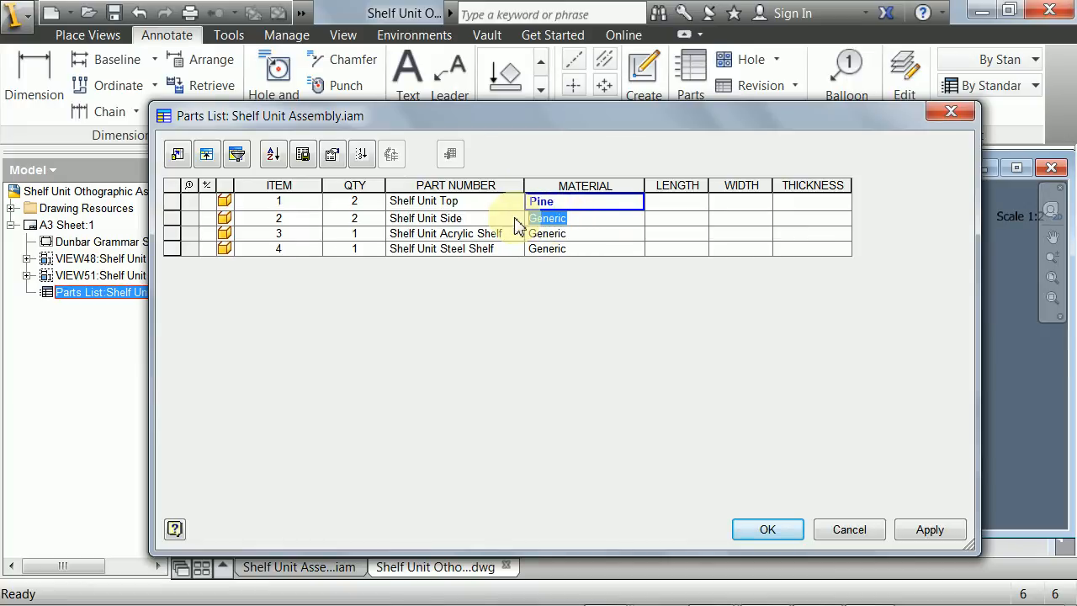
type("Pi")
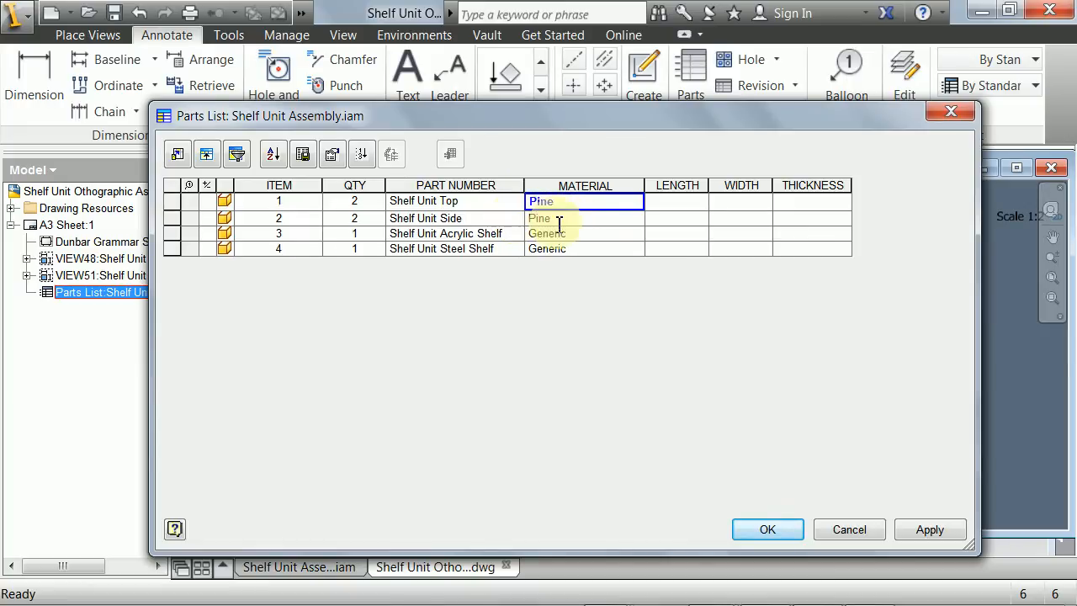
type("ne")
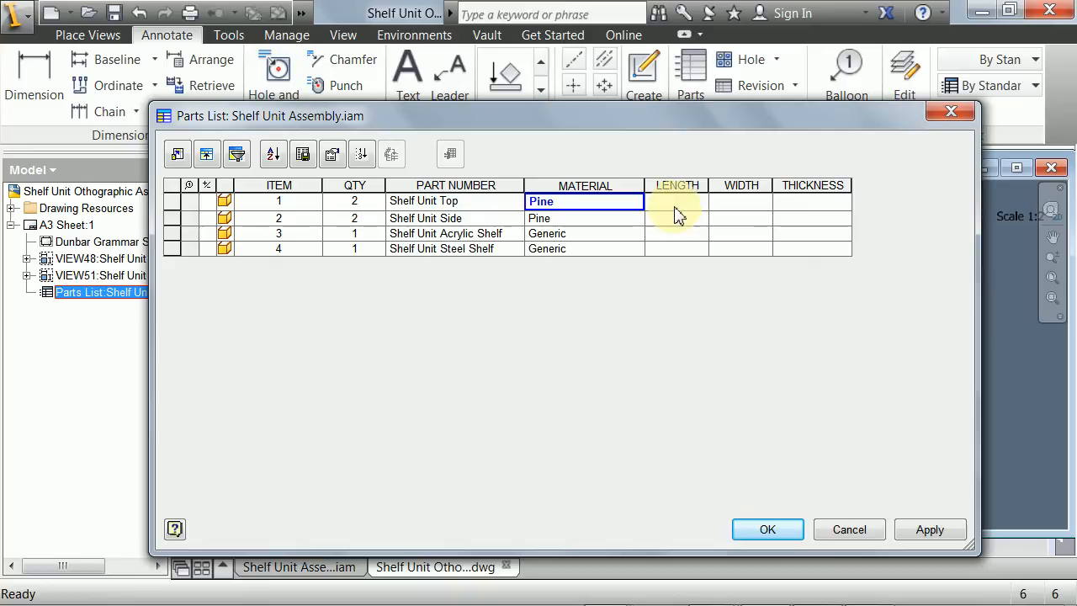
left_click(673, 204)
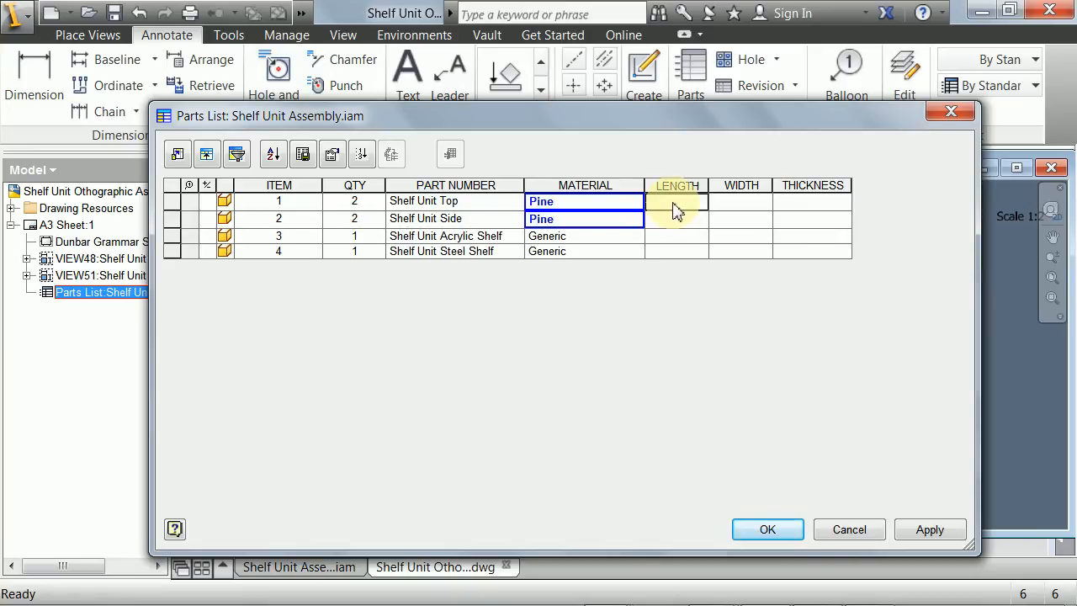
- Set the Shelf Unit Acrylic Shelf's material to Acrylic and the Shelf Unit Steel Shelf's material to Galvanised Steel
left_click_drag(571, 234, 526, 238)
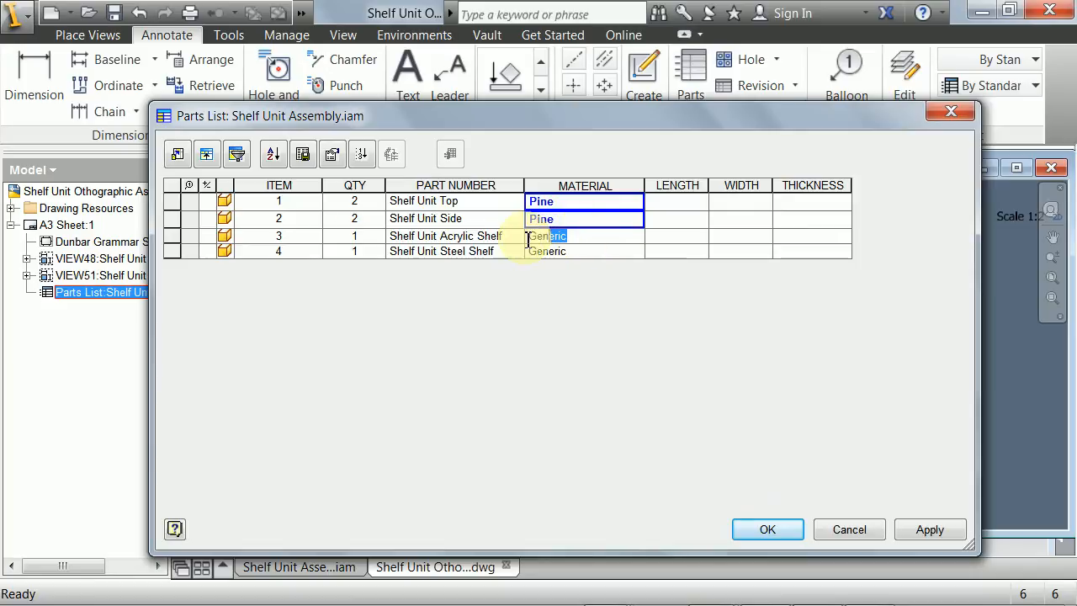
type("Acrylic")
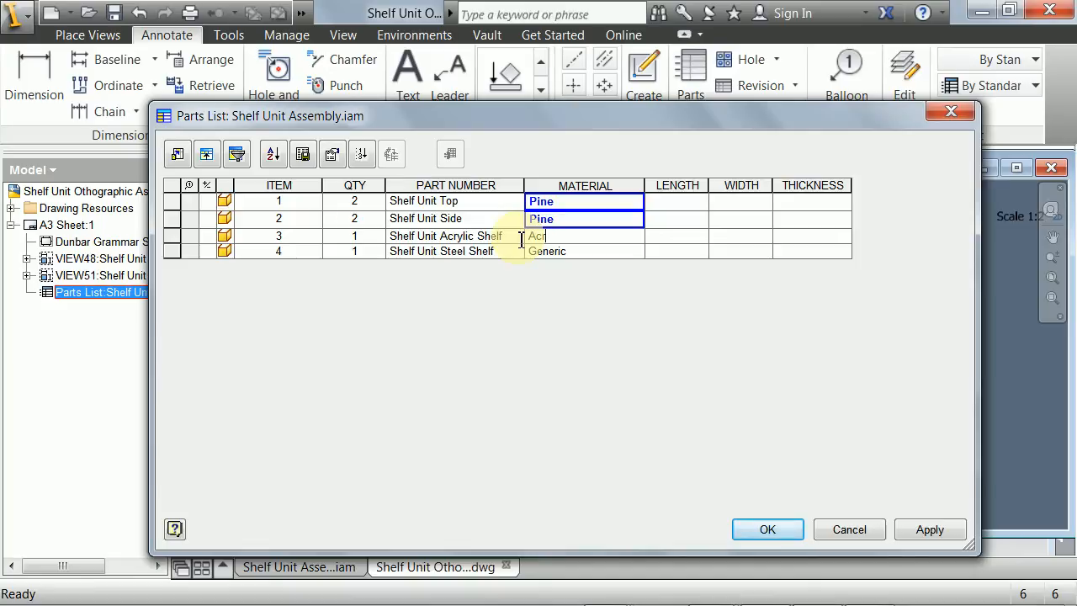
left_click(568, 253)
left_click_drag(564, 255, 522, 255)
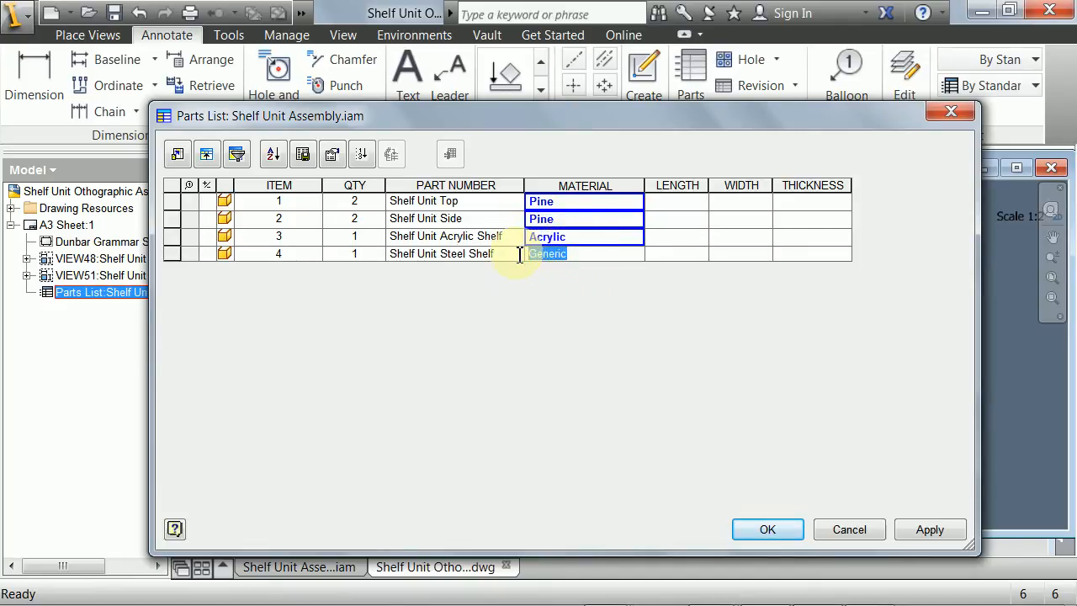
type("Galvanised Steel")
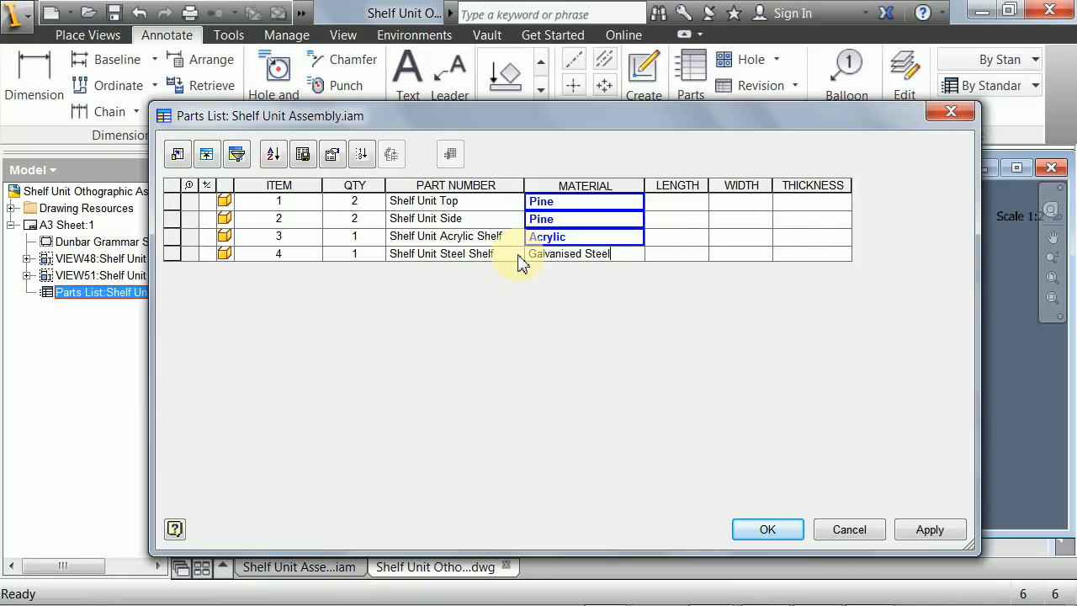
- Fill in the Shelf Unit Top's size in the parts list: length 250, width 70 and thickness 12
left_click(682, 209)
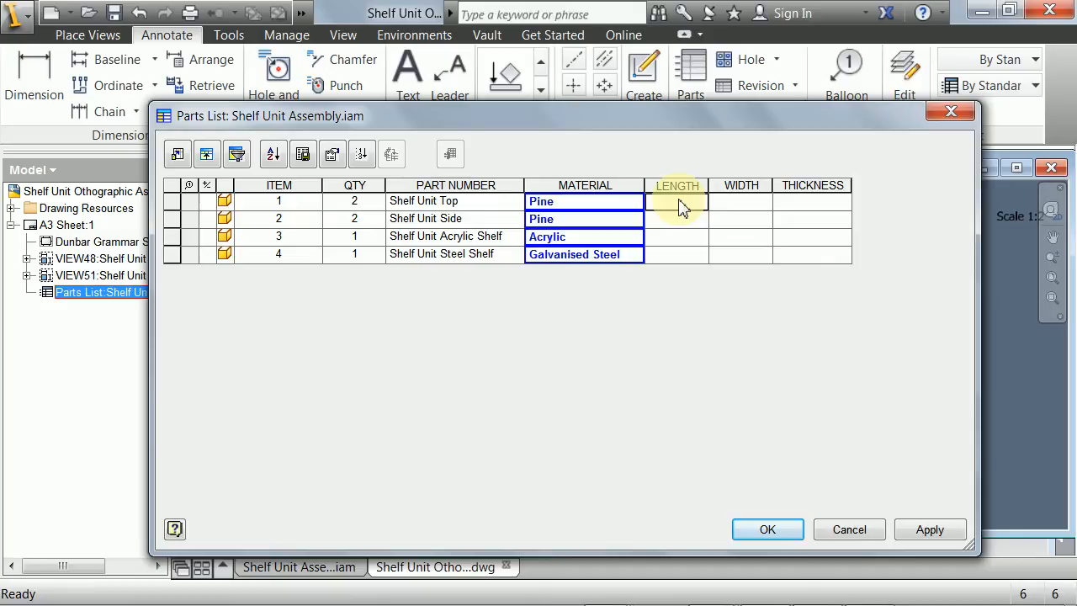
type("250")
left_click(725, 206)
type("70")
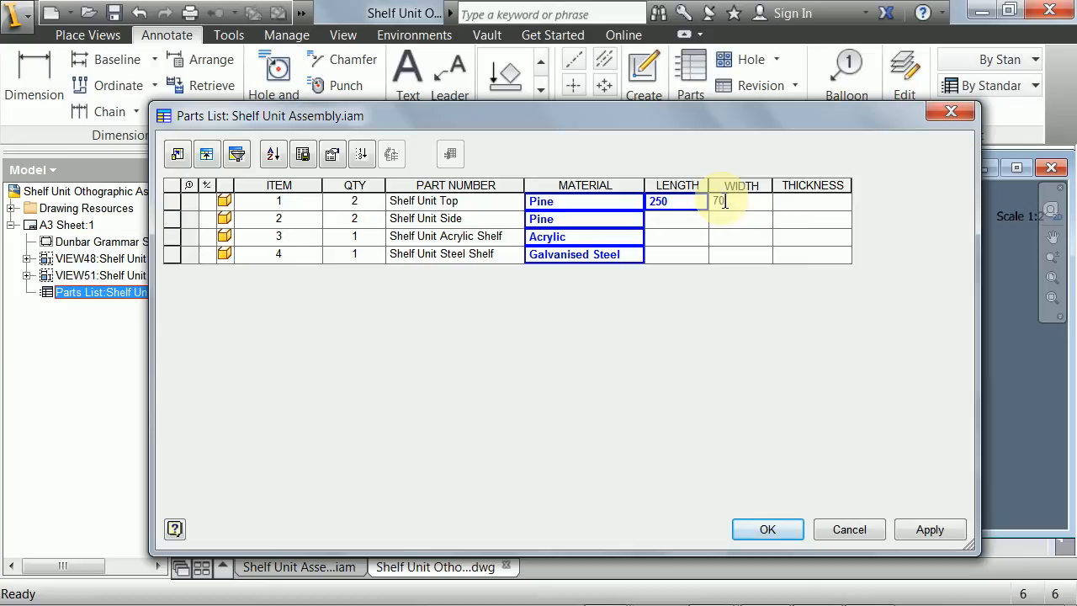
left_click(793, 212)
type("12")
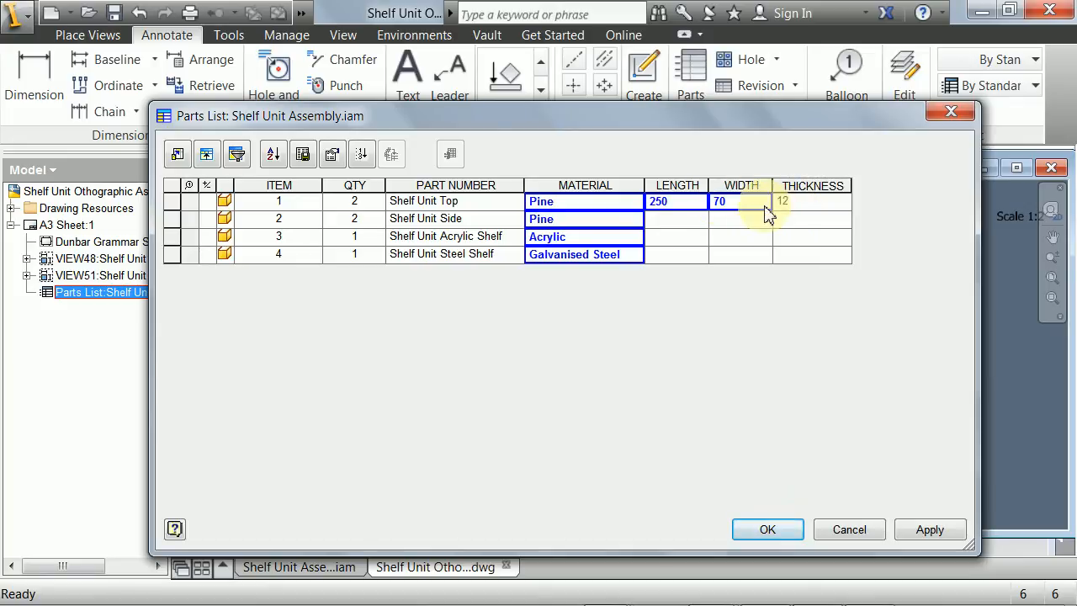
- Fill in the Shelf Unit Side's size in the parts list: length 150, width 70 and thickness 12
left_click(677, 223)
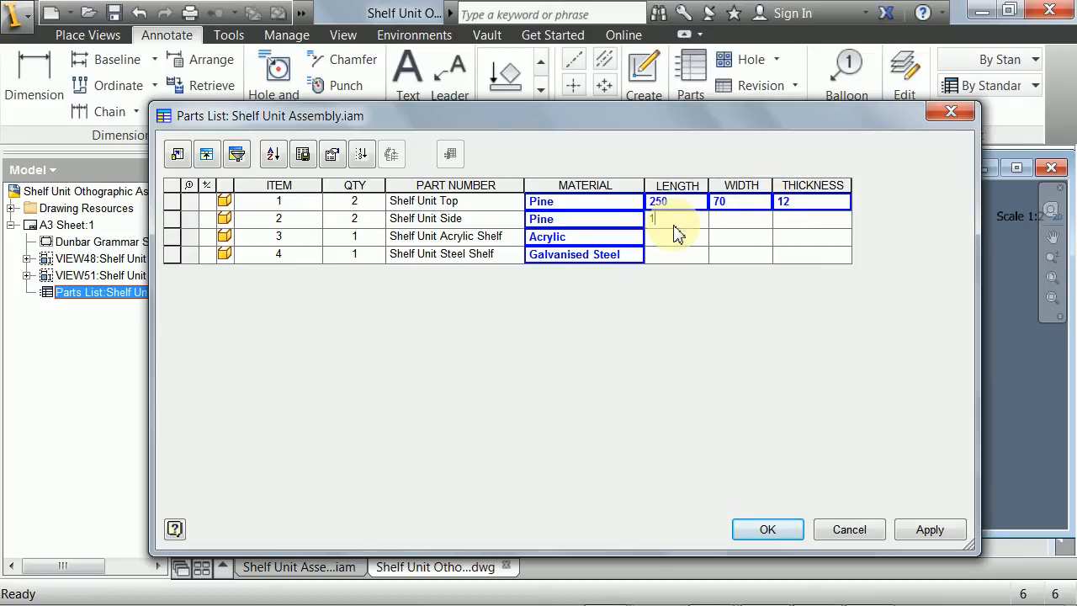
type("150")
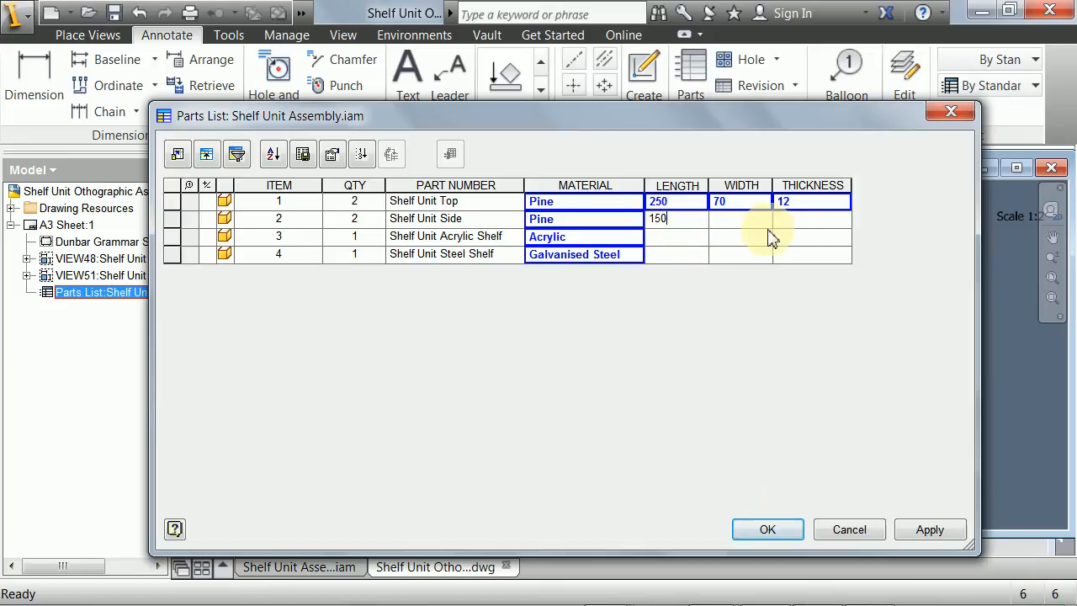
left_click(737, 223)
type("70")
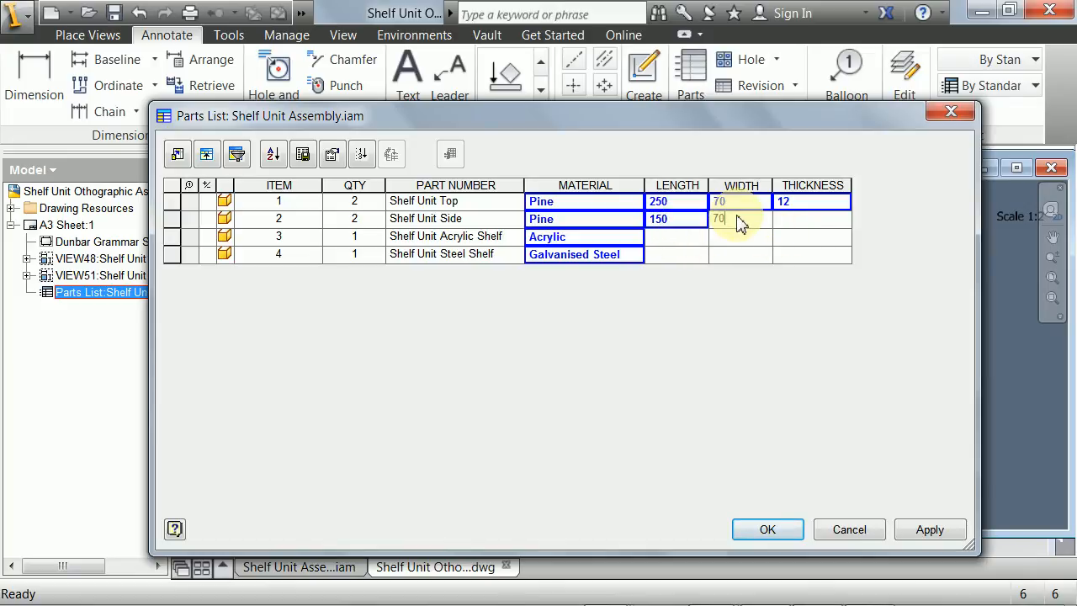
left_click(800, 231)
type("12")
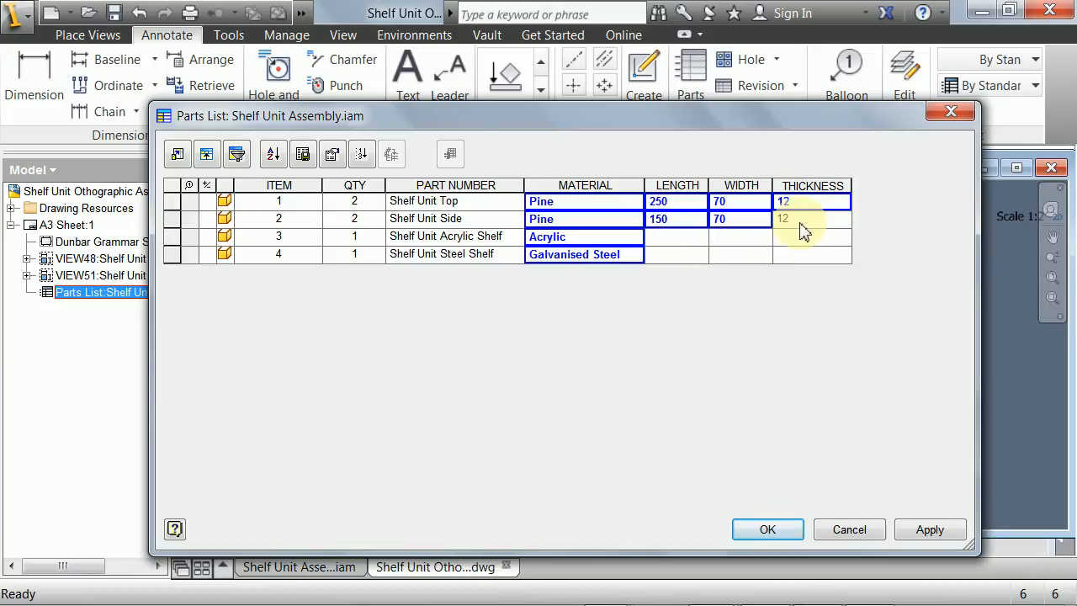
- Fill in the Shelf Unit Acrylic Shelf's size in the parts list: length 234, width 70 and thickness 3
left_click(675, 242)
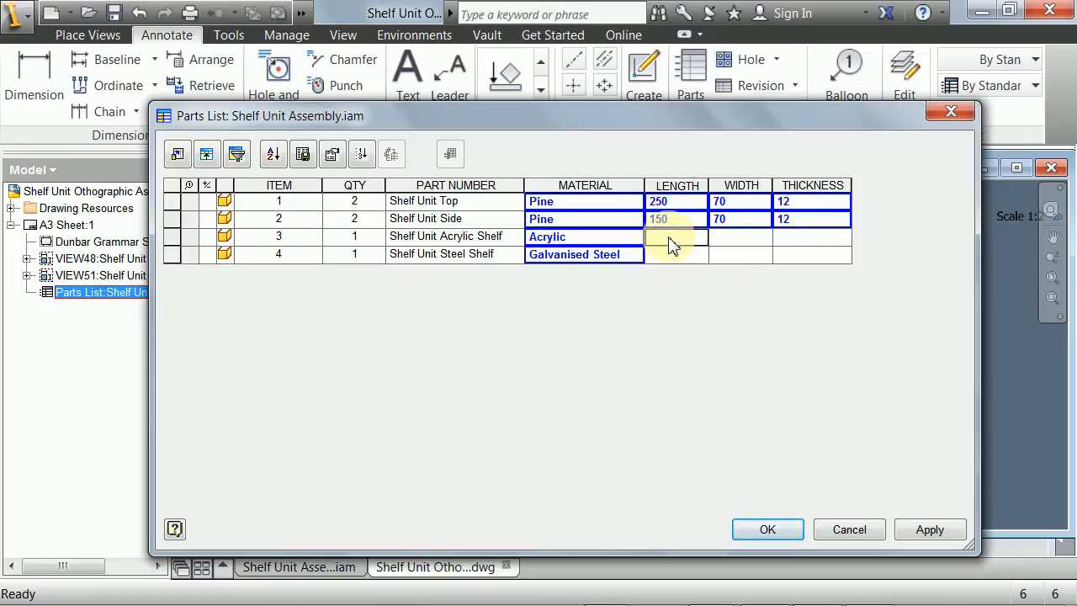
type("234")
left_click(734, 243)
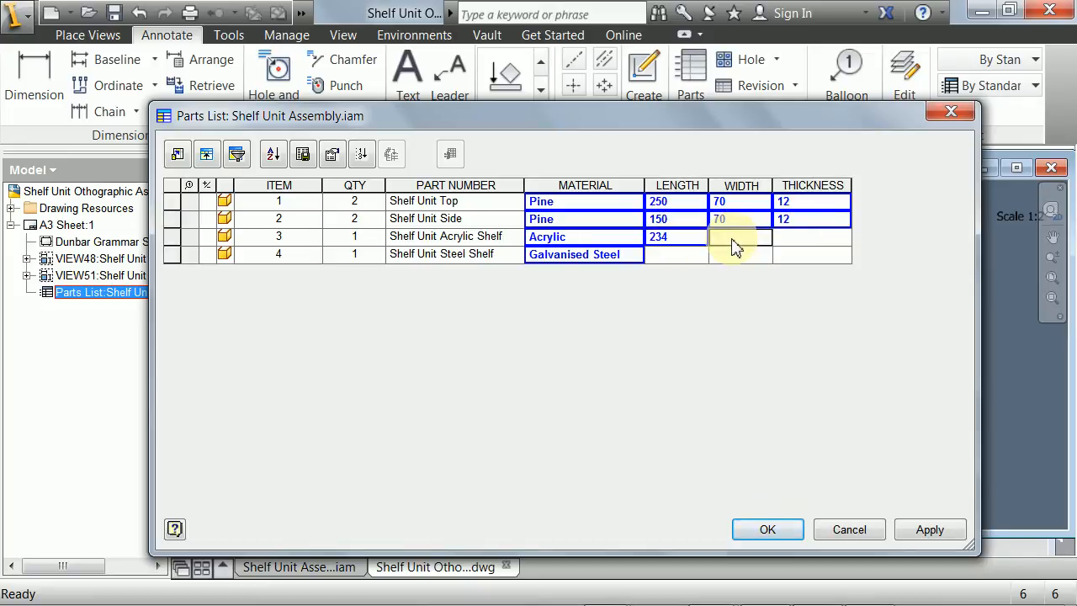
type("70")
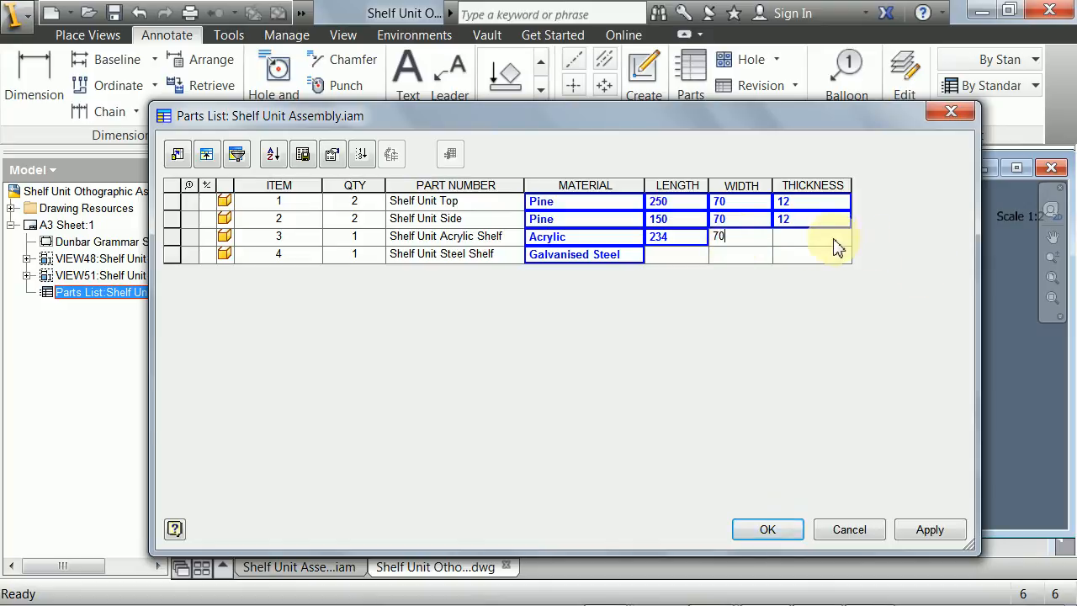
left_click(828, 246)
type("3")
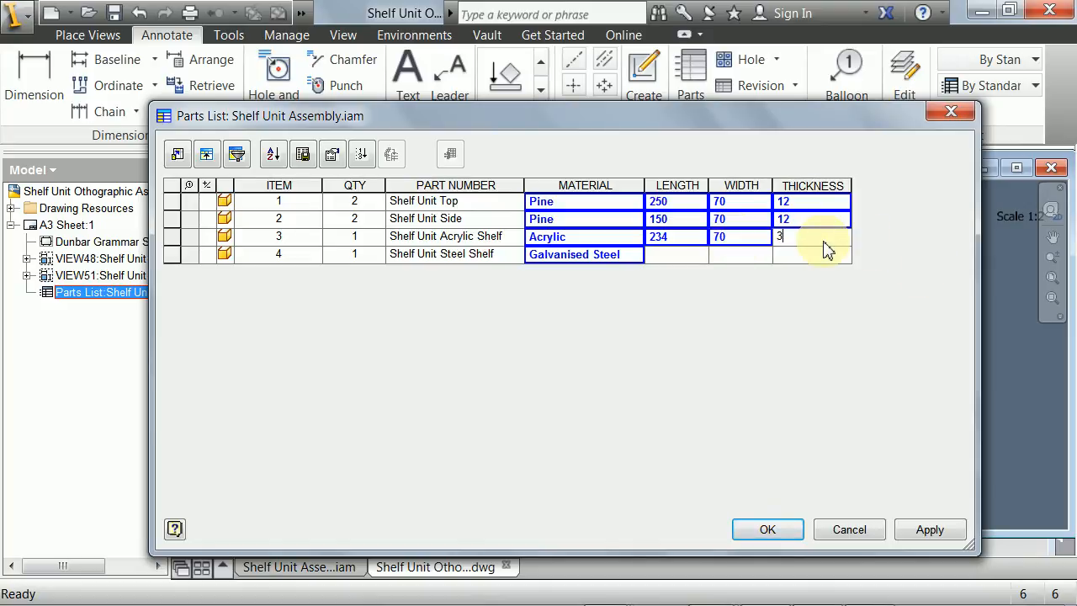
- Enter length 234, width 70 and thickness 1.2 for the Shelf Unit Steel Shelf, and apply the edits to the parts list
left_click(670, 259)
type("234")
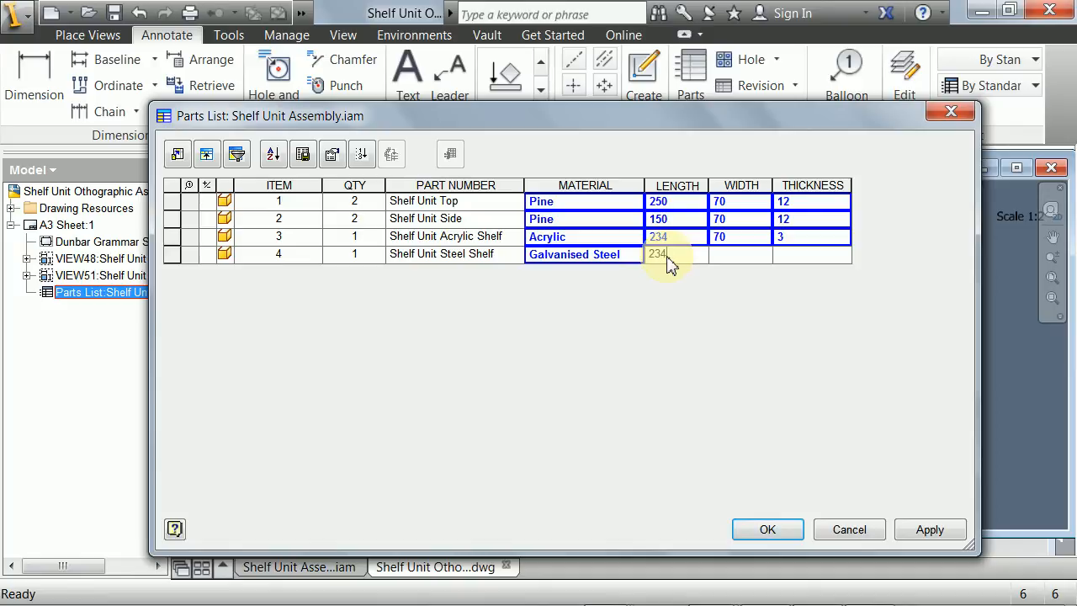
left_click(752, 263)
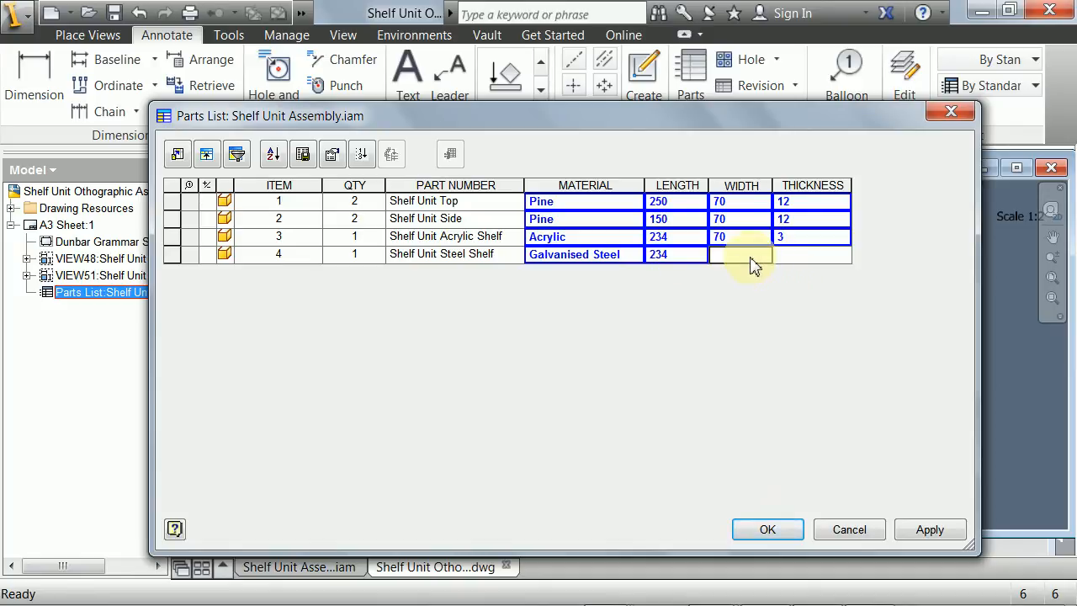
type("70")
left_click(805, 266)
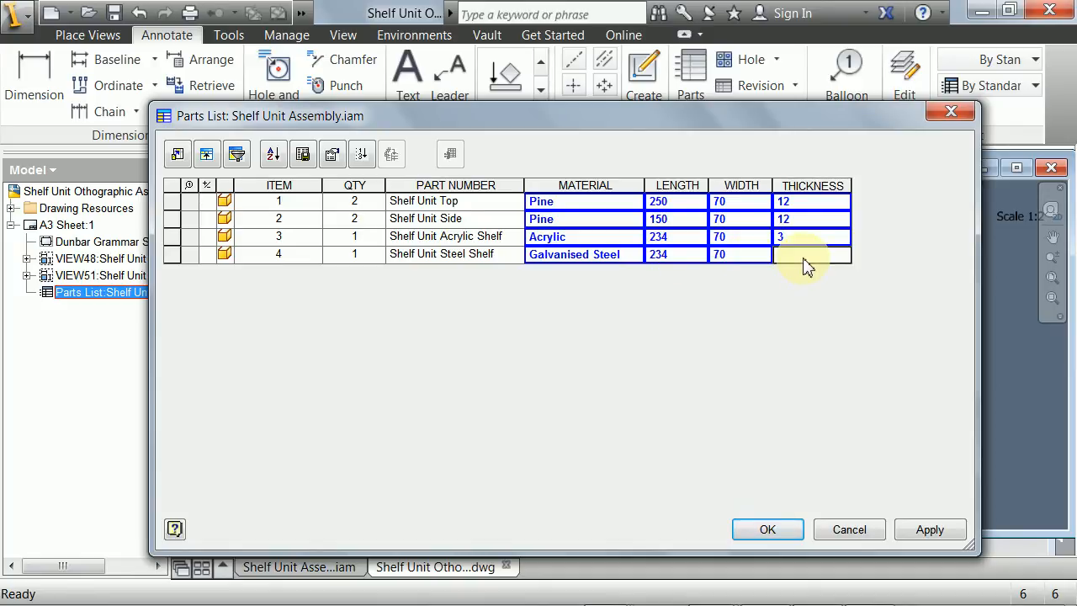
type("1.2")
key("Return")
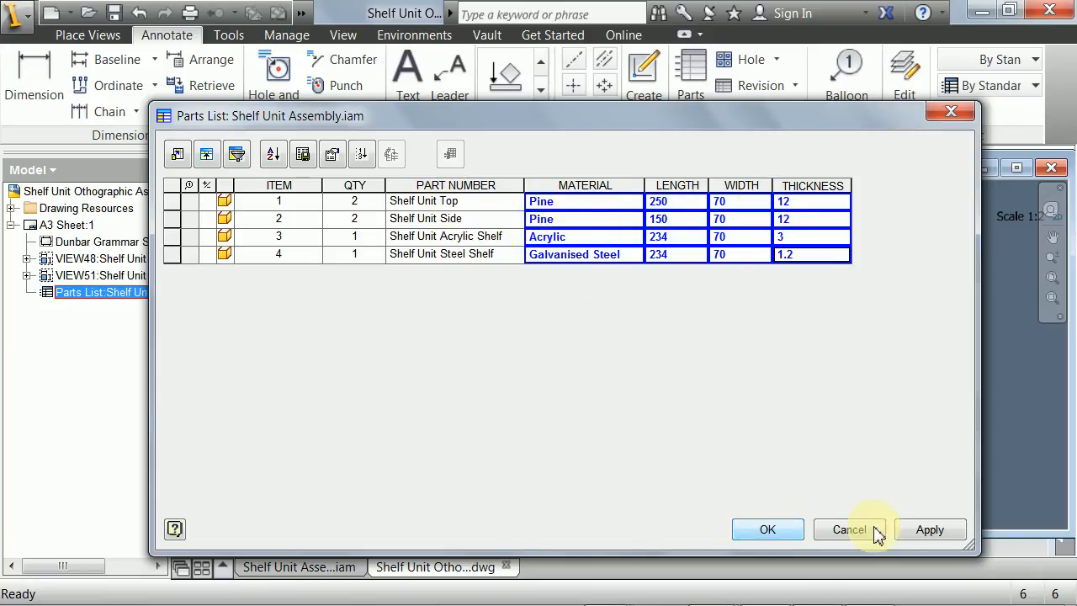
left_click(932, 537)
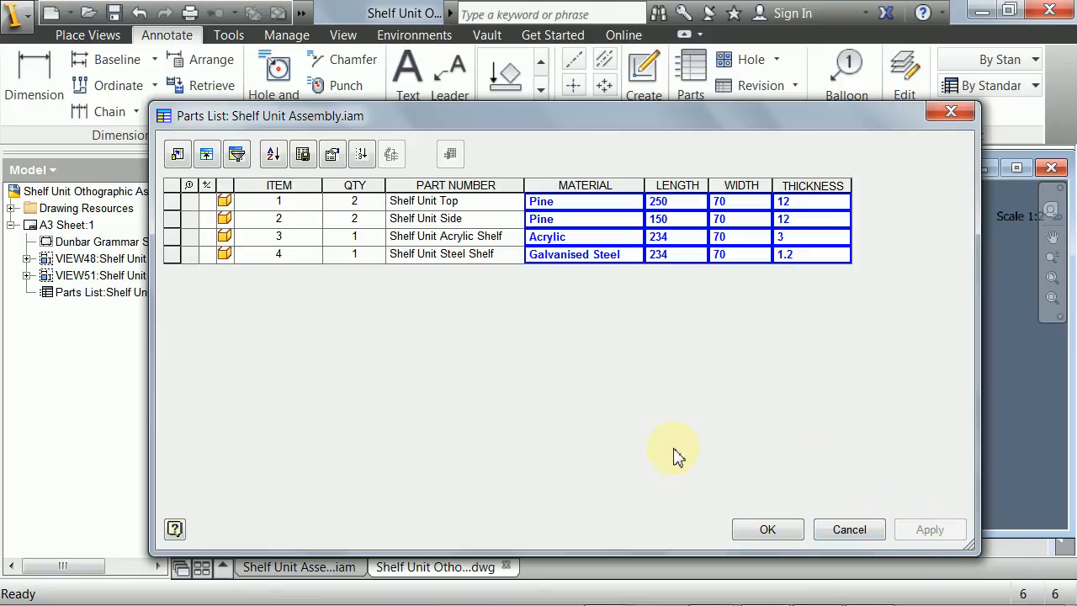
left_click(772, 528)
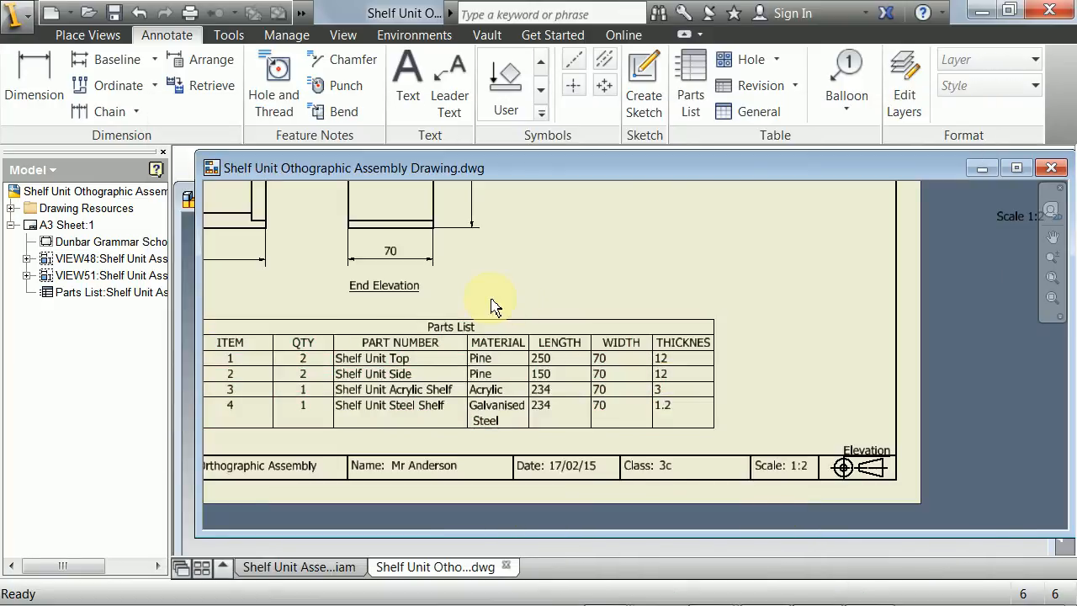
- Try to widen the MATERIAL column directly in the parts list on the drawing sheet
scroll(494, 308, "up", 3)
scroll(514, 320, "down", 3)
scroll(523, 333, "up", 3)
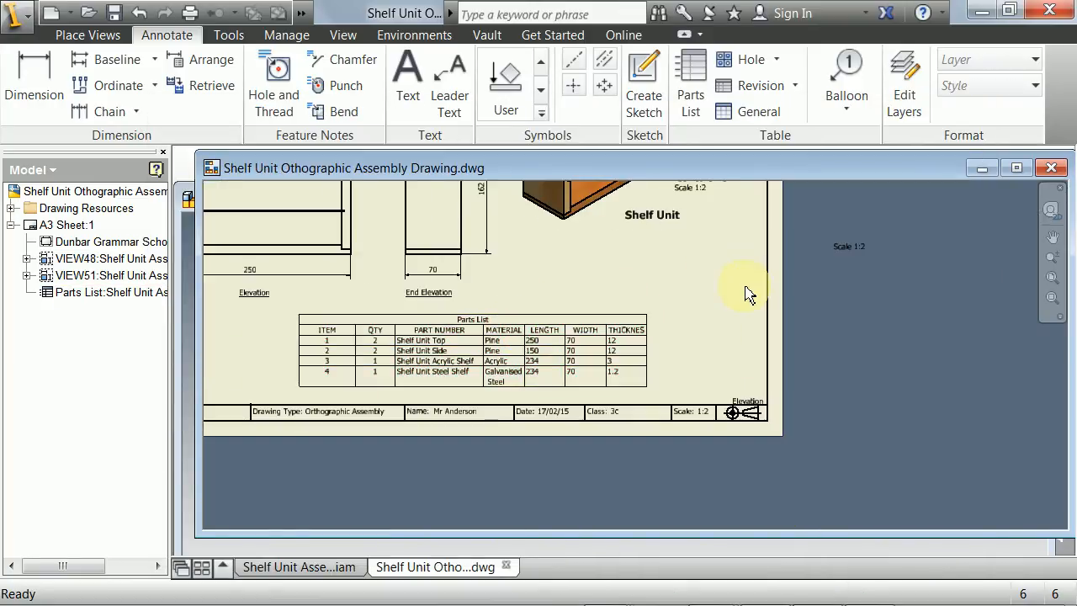
scroll(688, 328, "up", 3)
key("F2")
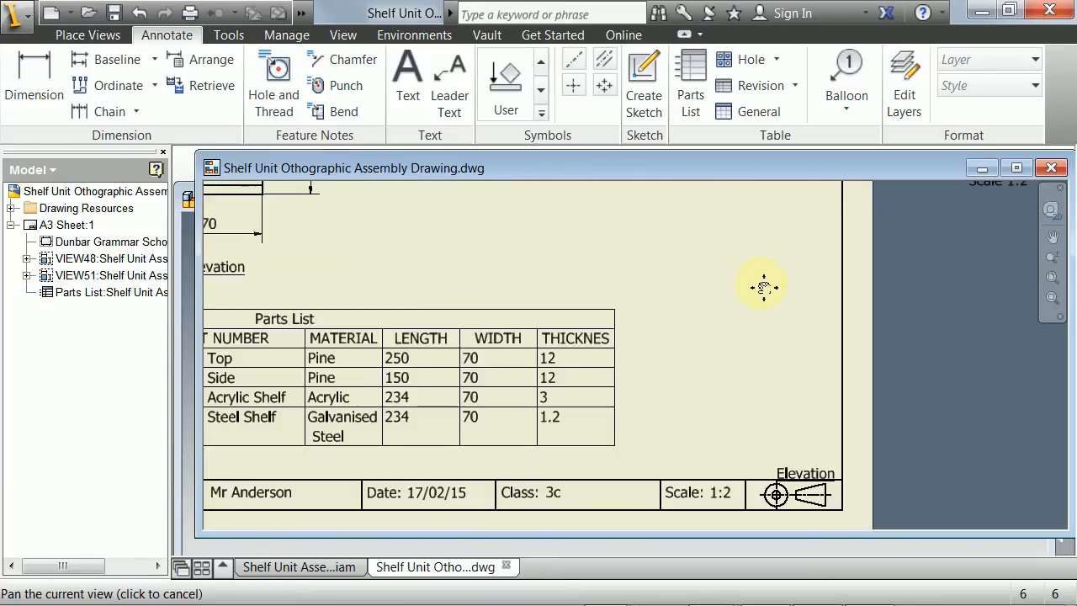
middle_click_drag(764, 287, 841, 286)
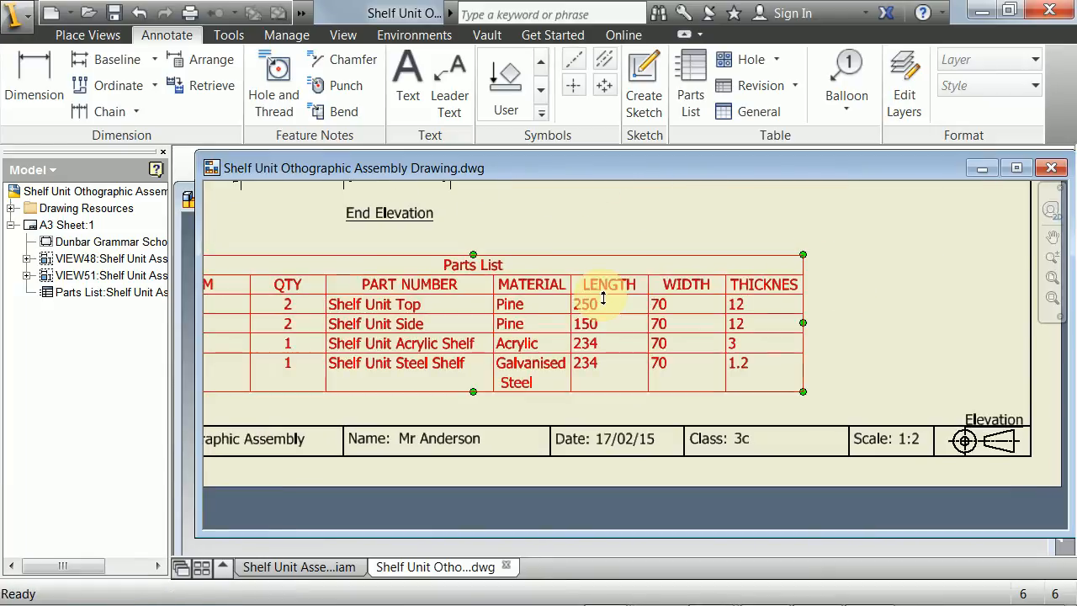
left_click(569, 306)
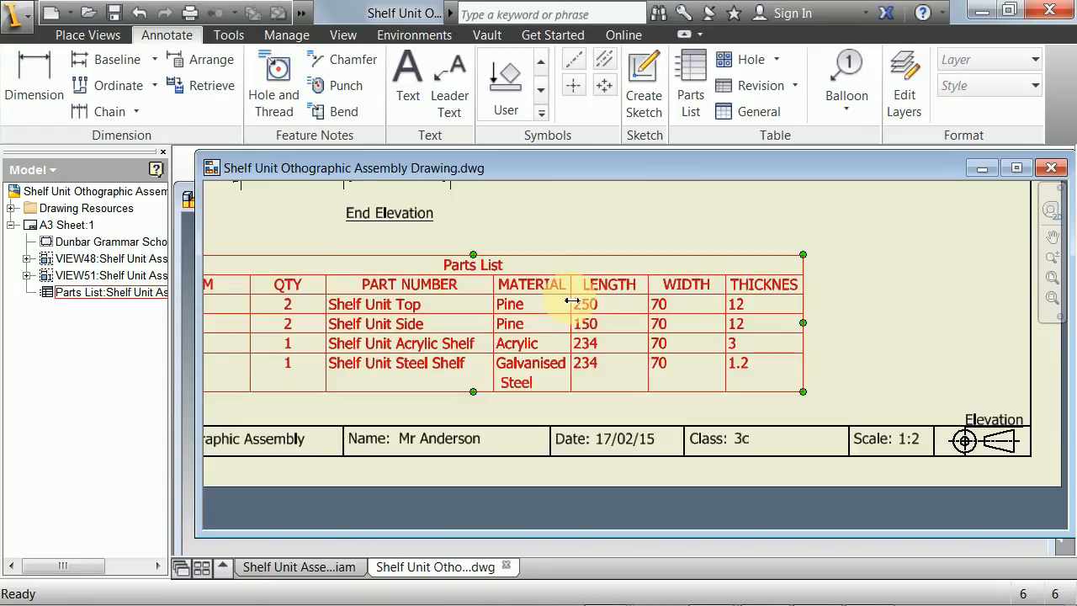
mouse_move(577, 305)
left_mouse_down()
mouse_move(586, 295)
mouse_move(594, 308)
left_mouse_up()
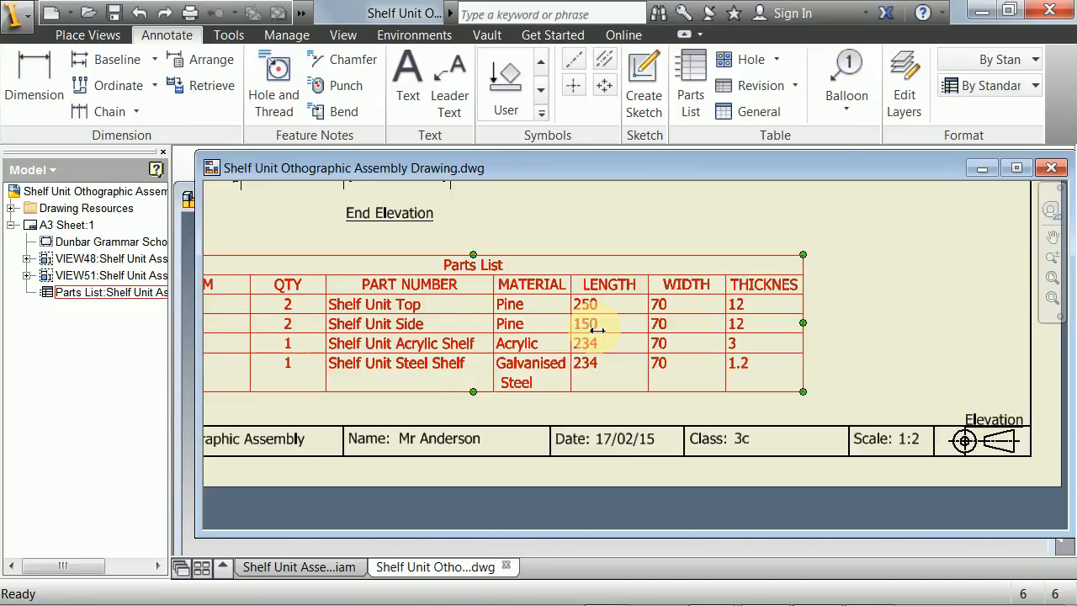
scroll(596, 344, "up", 2)
scroll(719, 289, "down", 3)
scroll(856, 326, "up", 3)
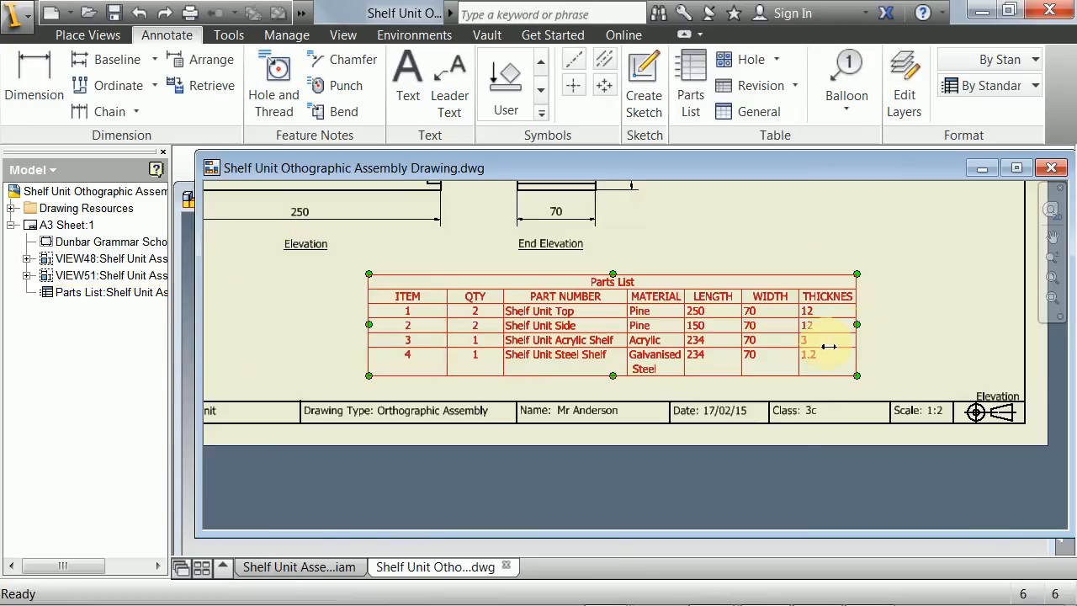
left_click(893, 313)
middle_click_drag(894, 315, 918, 315)
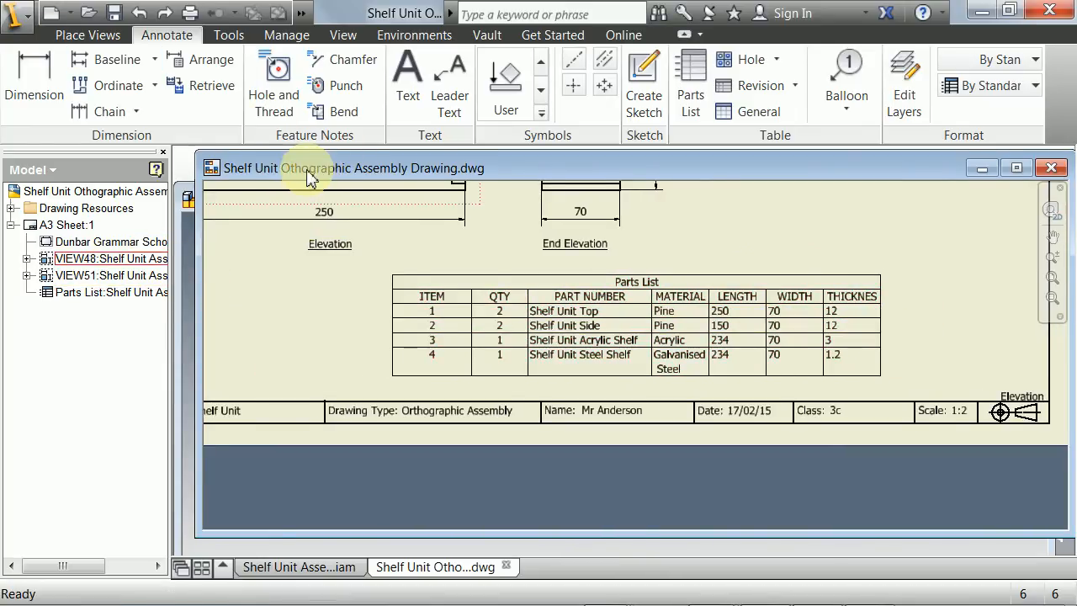
- Save the Shelf Unit assembly drawing with its completed parts list
left_click_drag(308, 168, 297, 182)
left_click(15, 21)
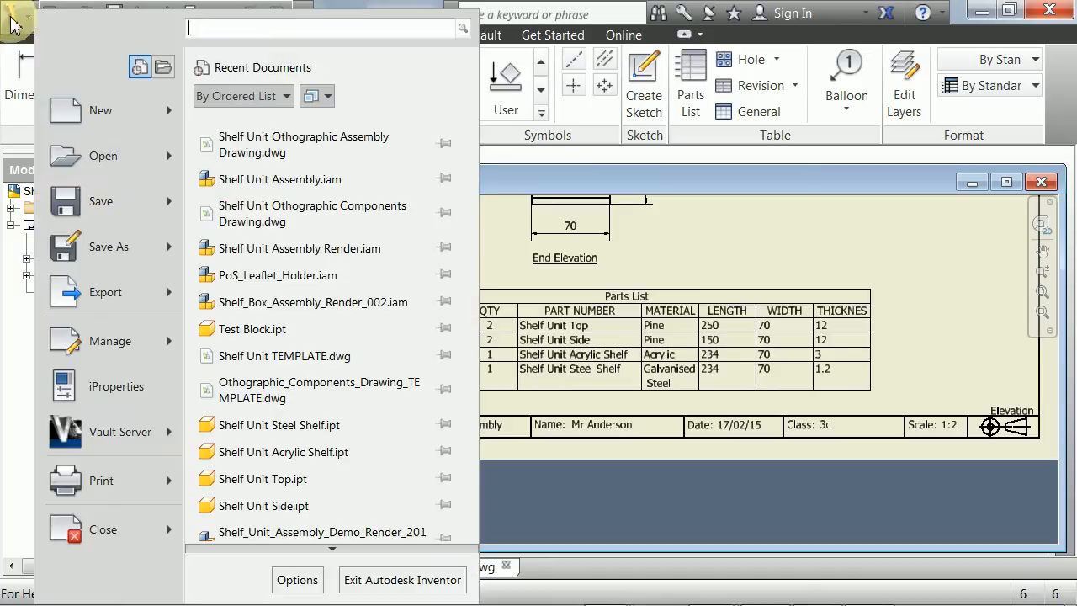
left_click(76, 202)
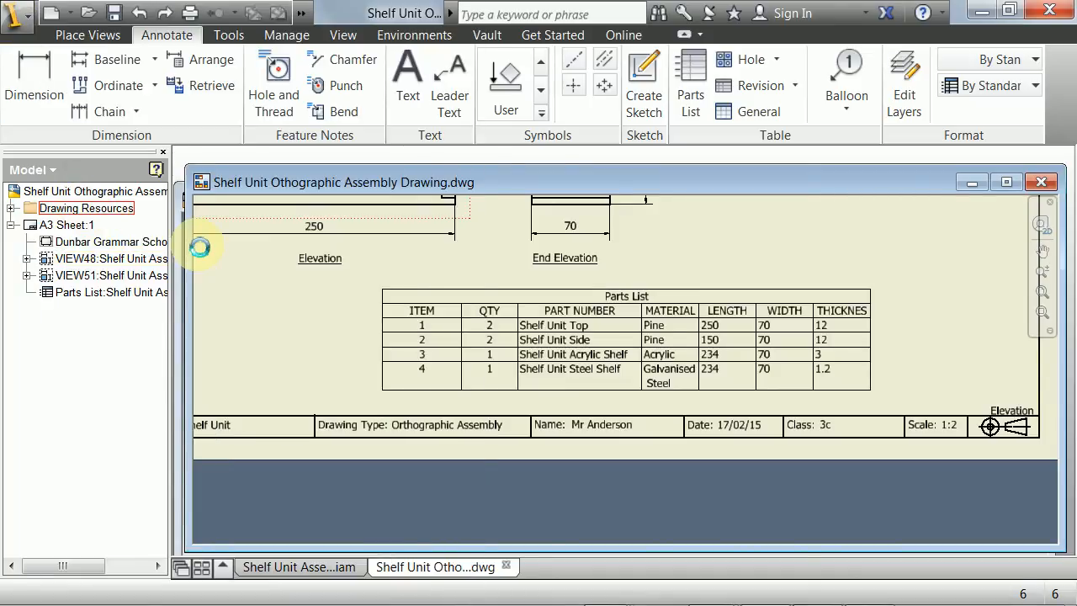
left_click_drag(233, 180, 233, 176)
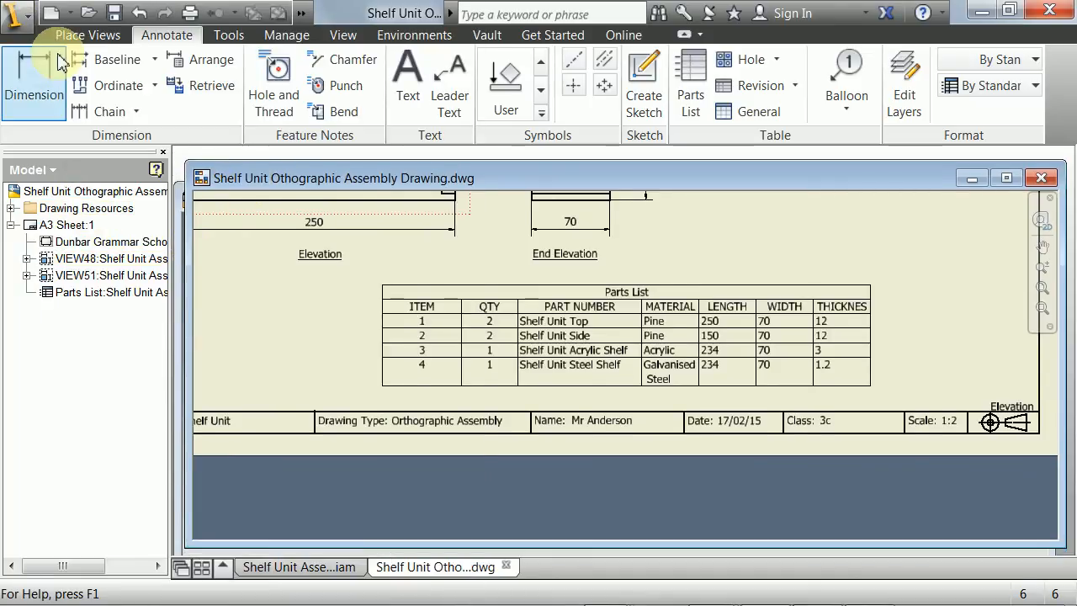
- Try to export the drawing to PDF as Shelf Unit Othographic Assembly Drawing.pdf, replacing the existing file in the Inventor folder
left_click(15, 21)
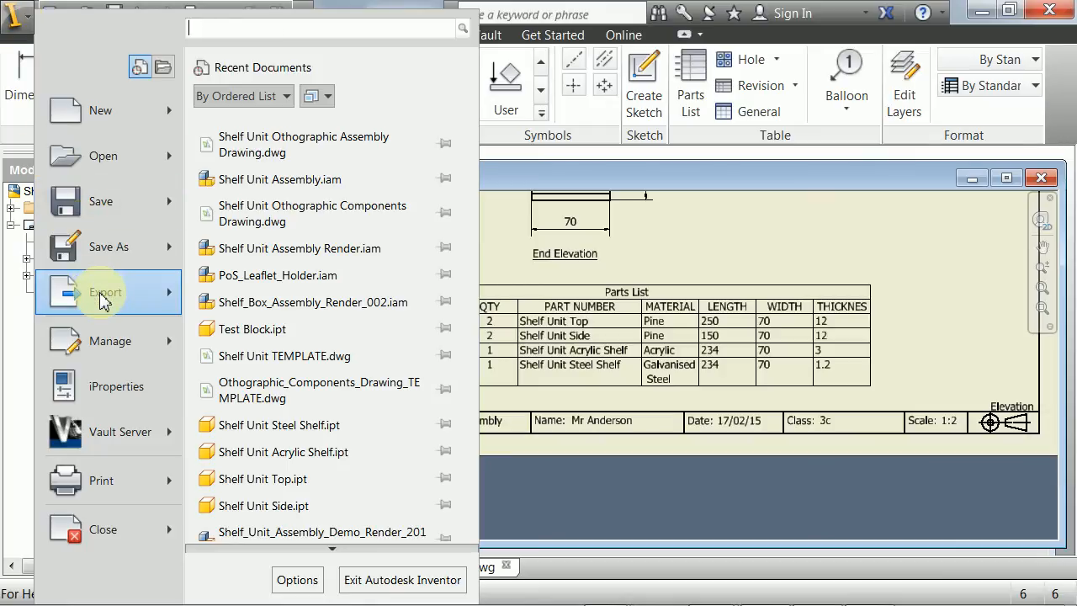
mouse_move(89, 289)
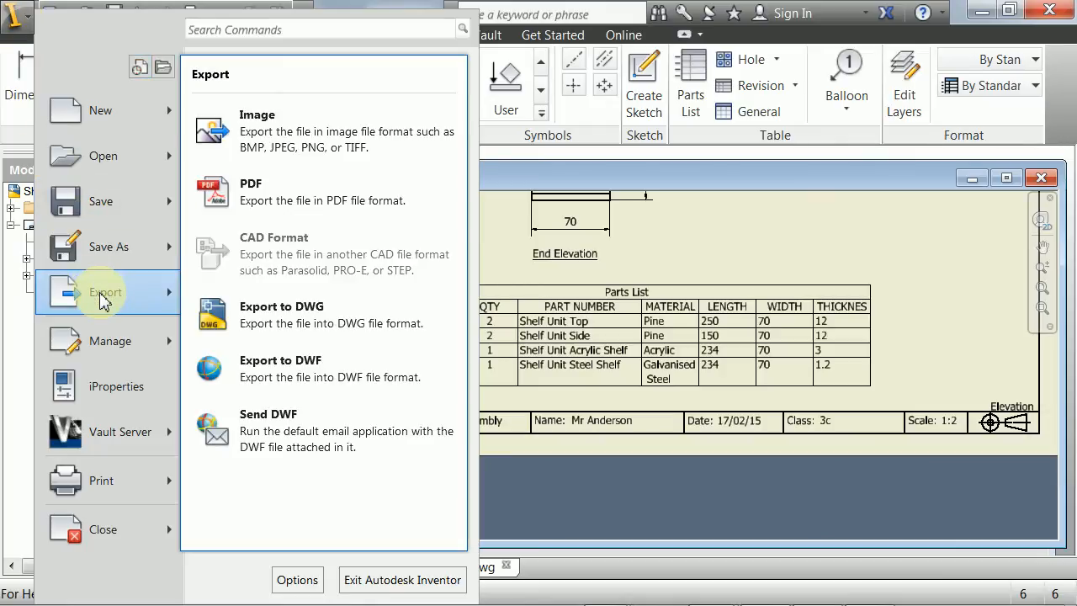
left_click(255, 196)
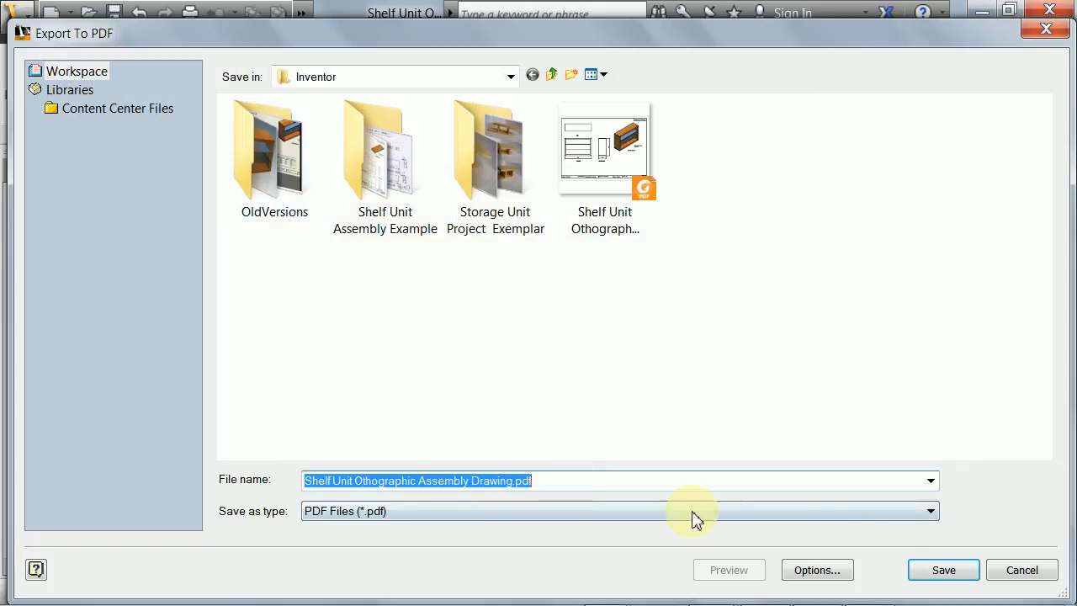
left_click(942, 569)
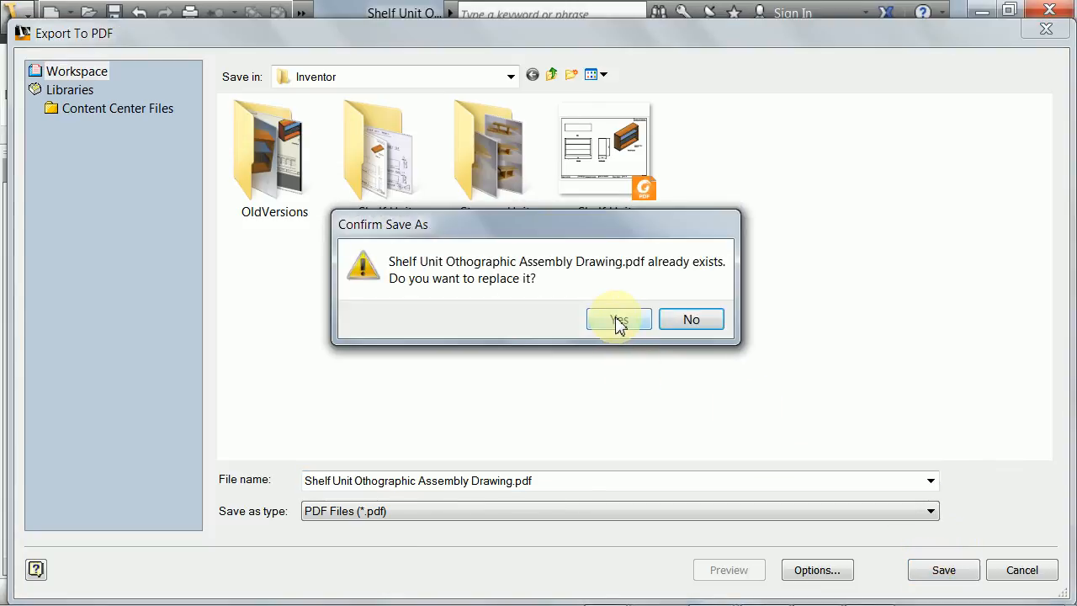
left_click(618, 320)
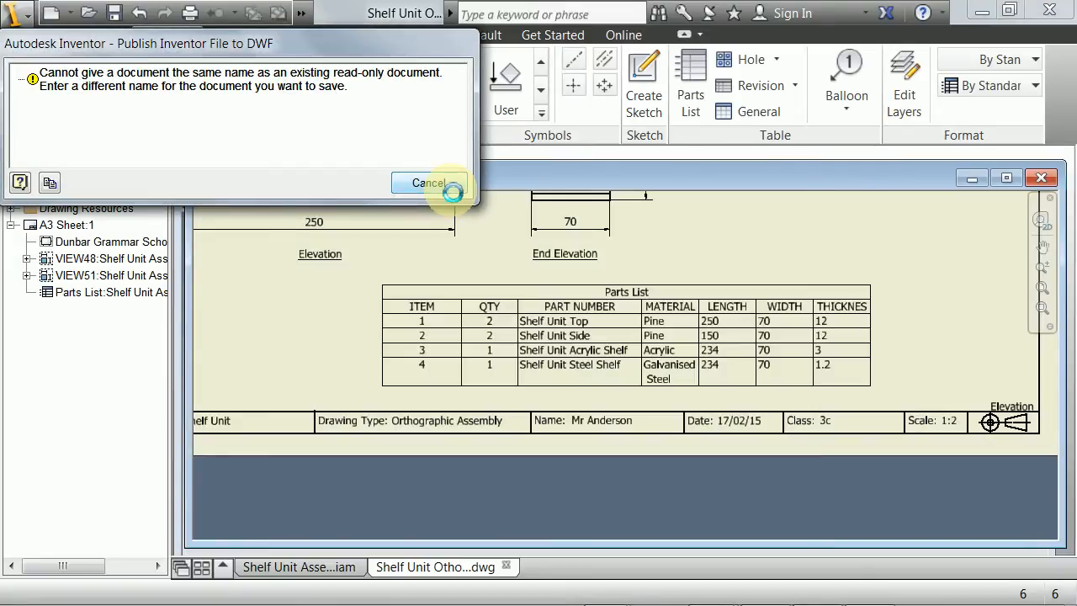
left_click(442, 189)
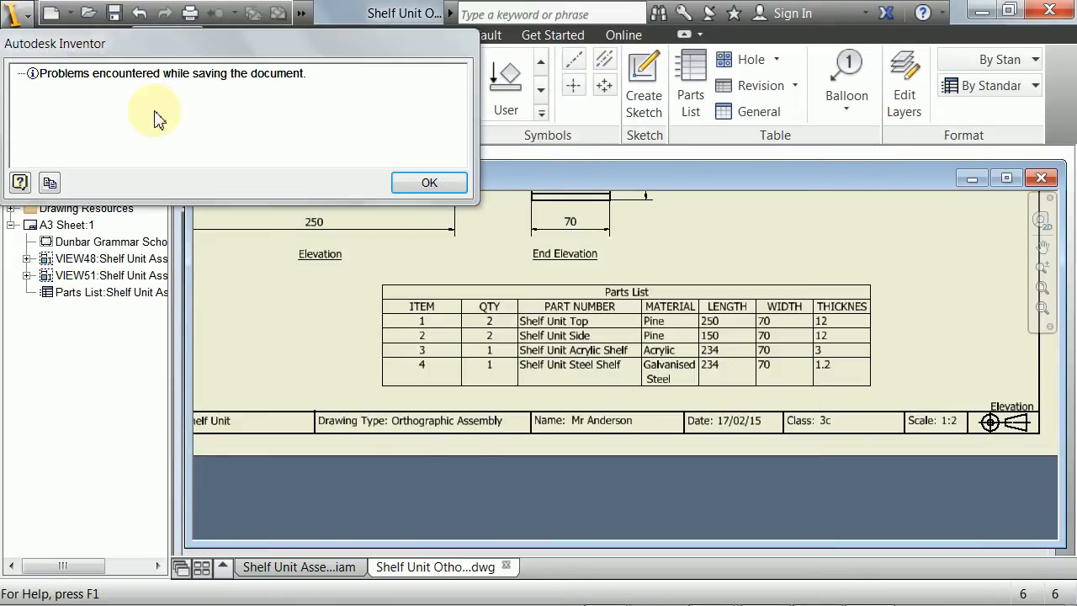
left_click(413, 184)
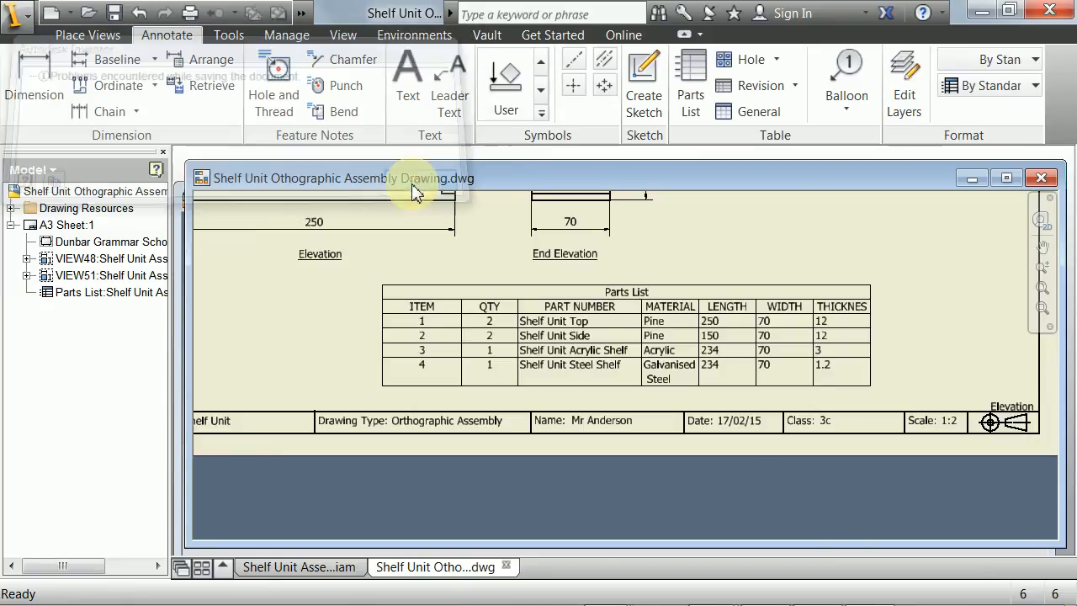
- Switch to Foxit Reader and close the old PDF of the assembly drawing
left_click(24, 32)
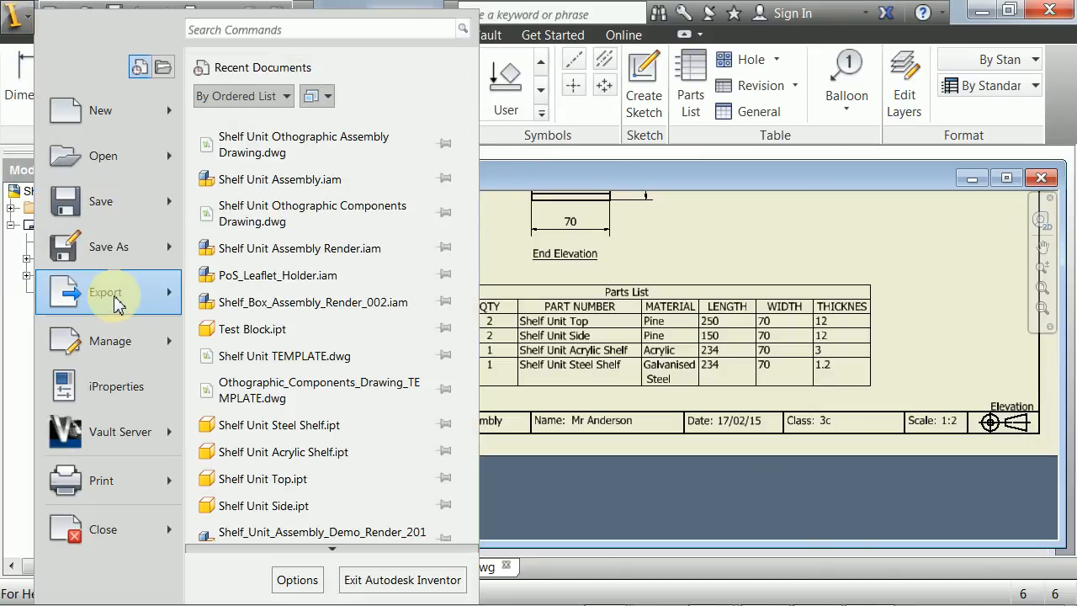
left_click(517, 173)
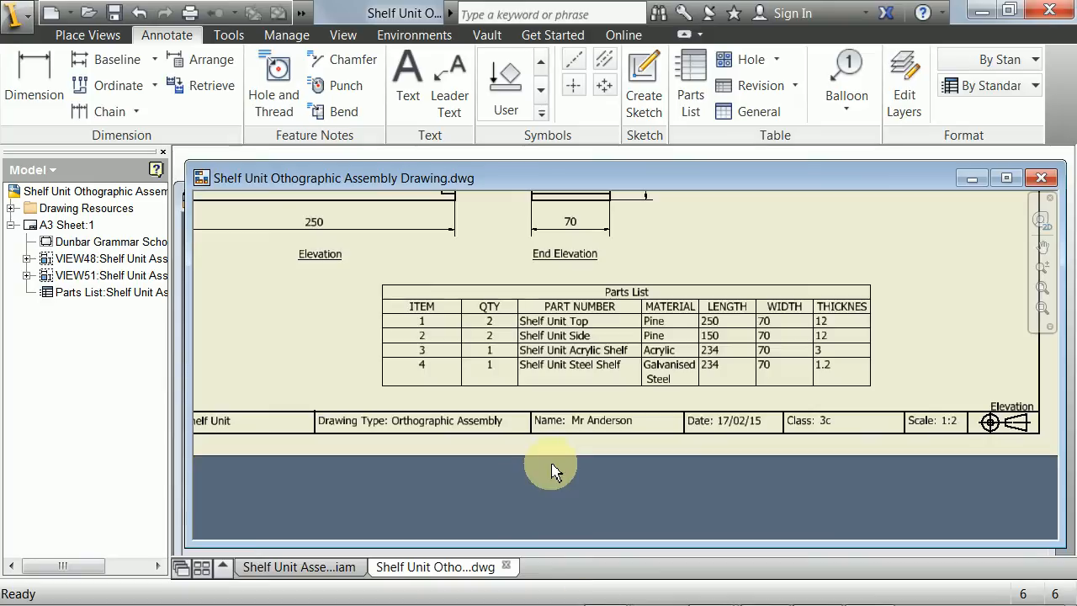
left_click(822, 586)
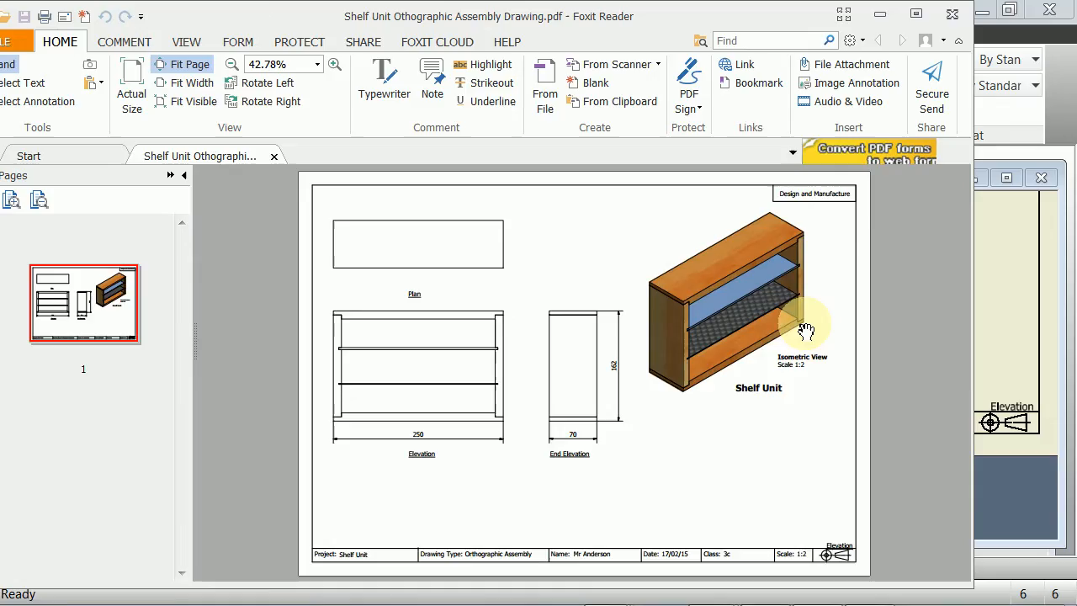
left_click(952, 14)
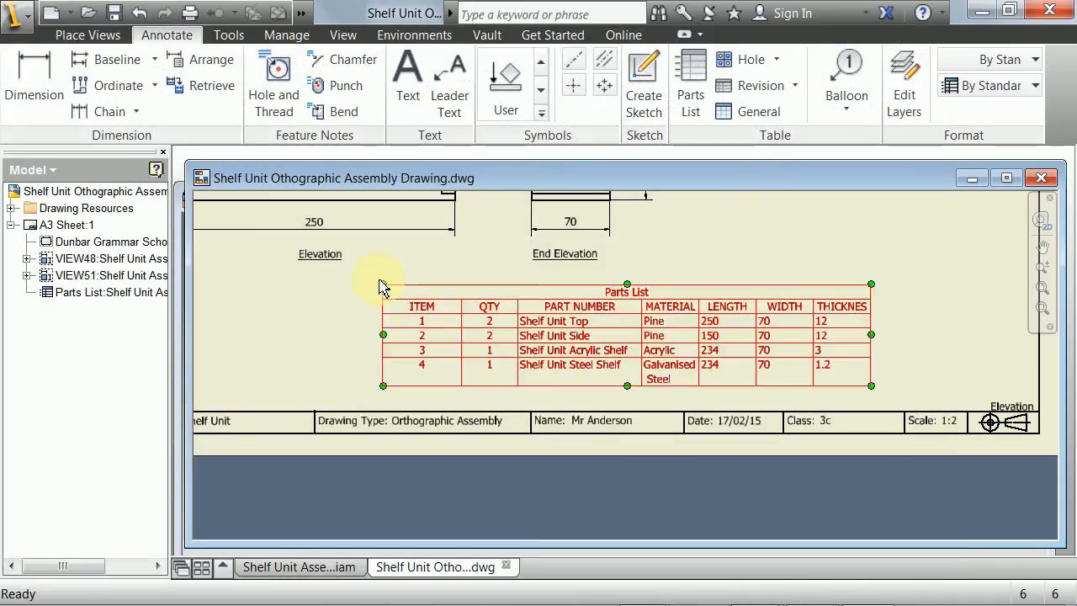
- Start another PDF export and delete the old Shelf Unit Othographic Assembly Drawing.pdf from the Inventor folder
left_click(320, 254)
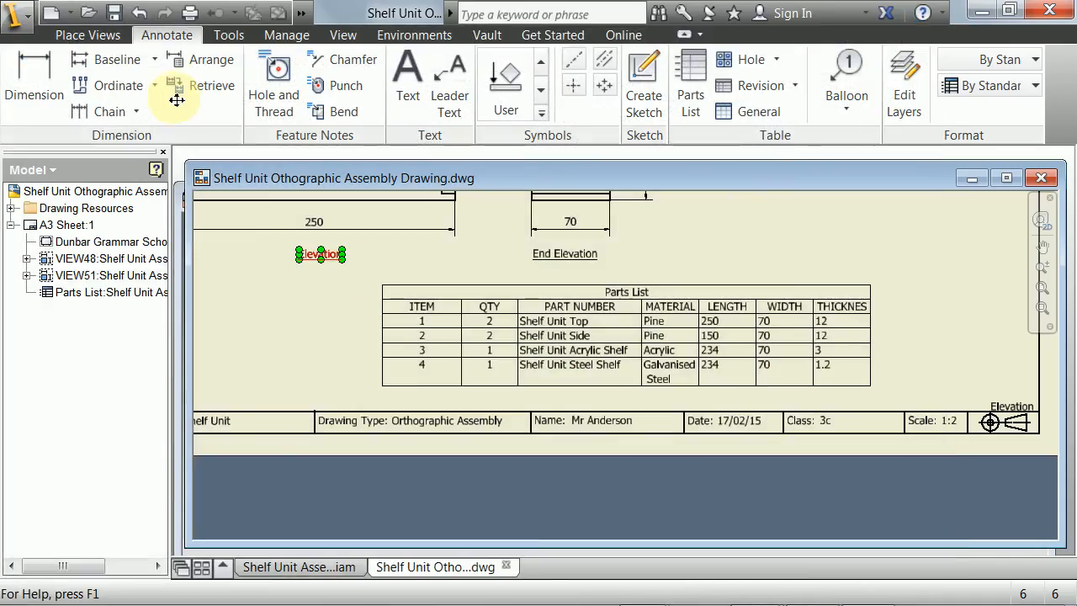
left_click(15, 16)
mouse_move(118, 293)
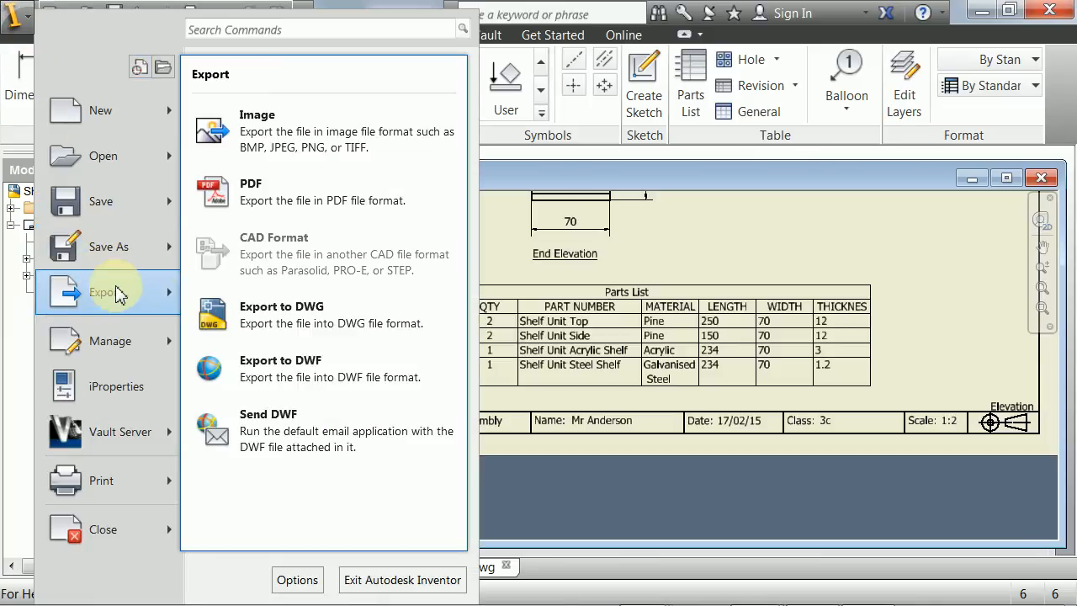
left_click(250, 194)
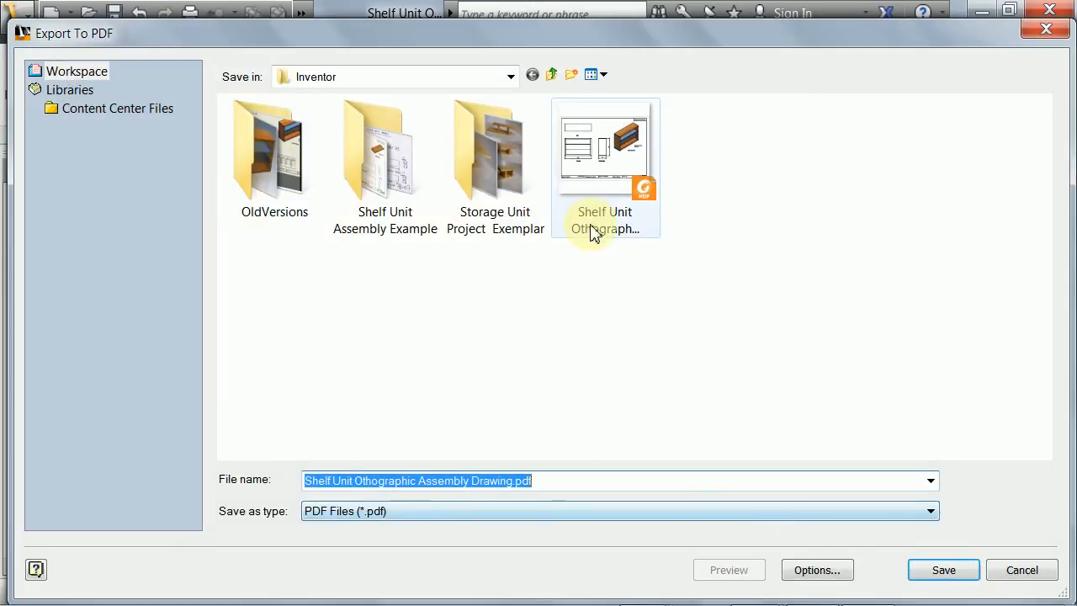
left_click(590, 197)
key("Delete")
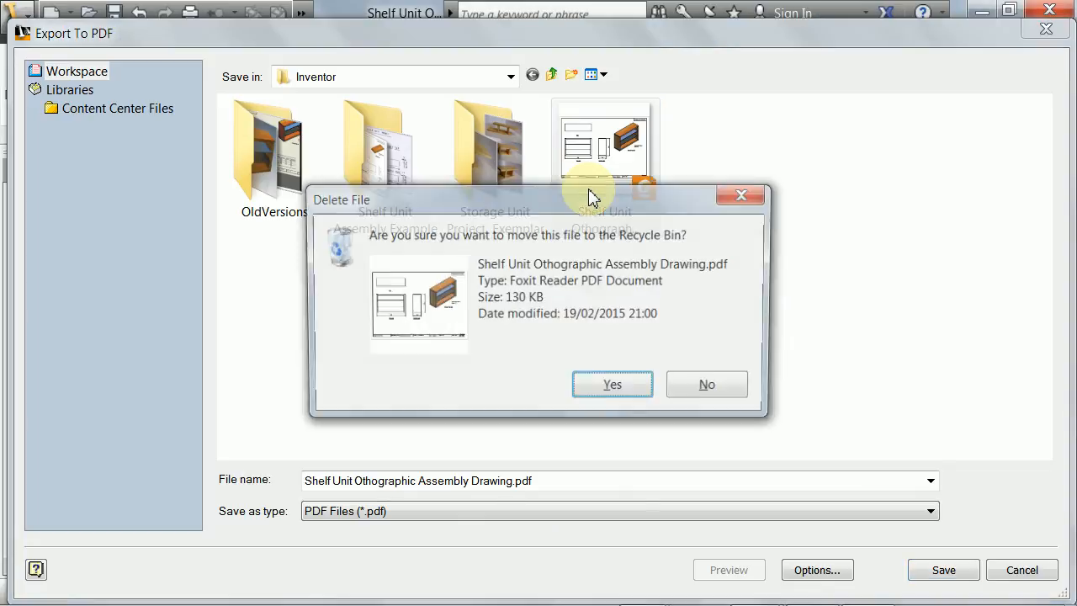
key("Return")
- Save the PDF export as Shelf Unit Othographic Assembly Drawing.pdf, agreeing to replace any existing file
left_click(906, 571)
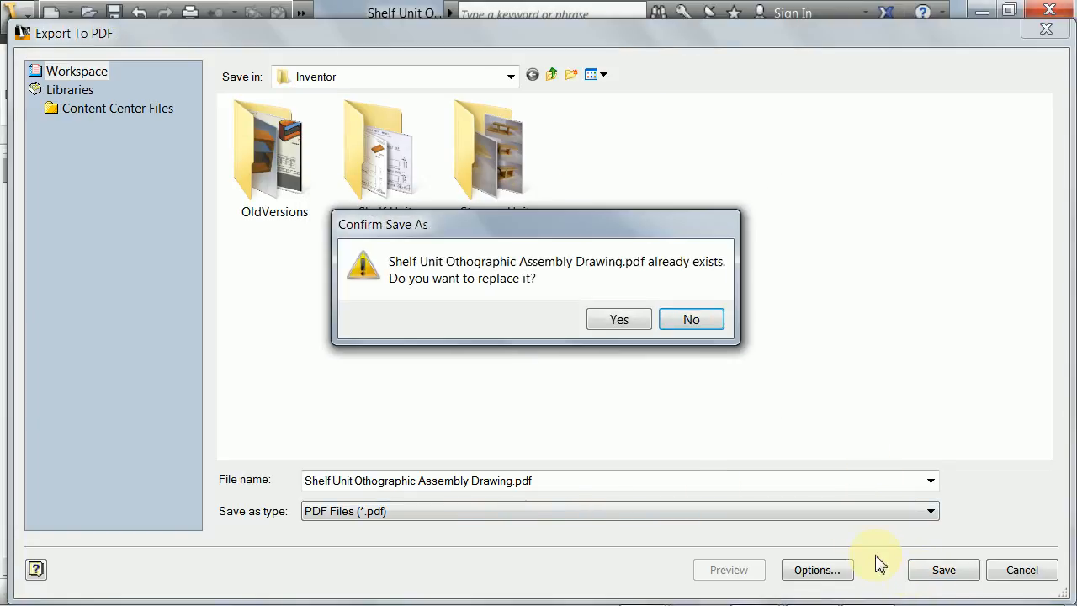
left_click(602, 324)
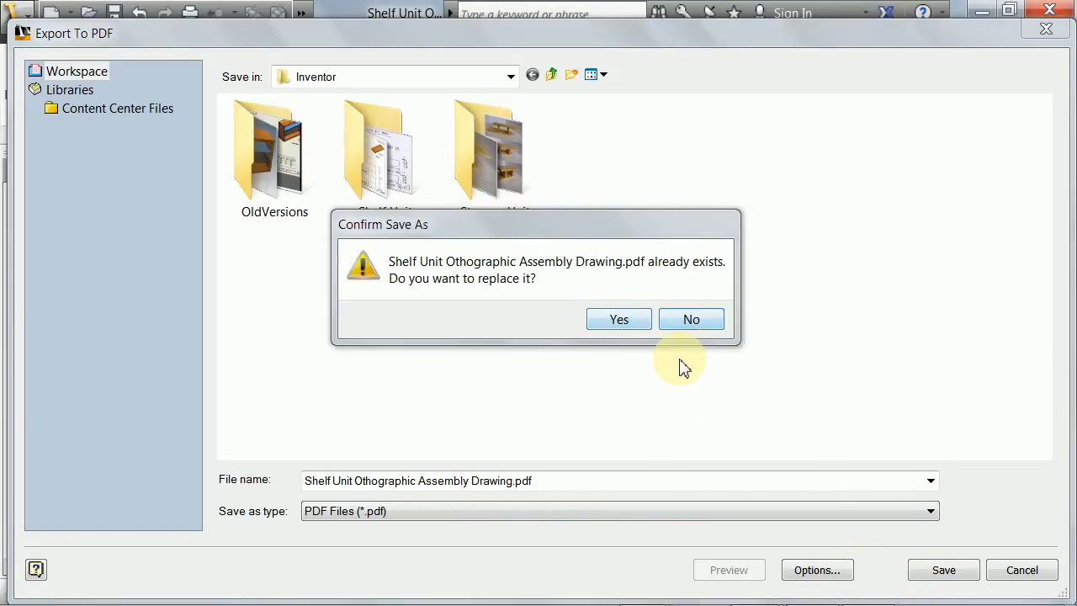
left_click(673, 324)
left_click(916, 572)
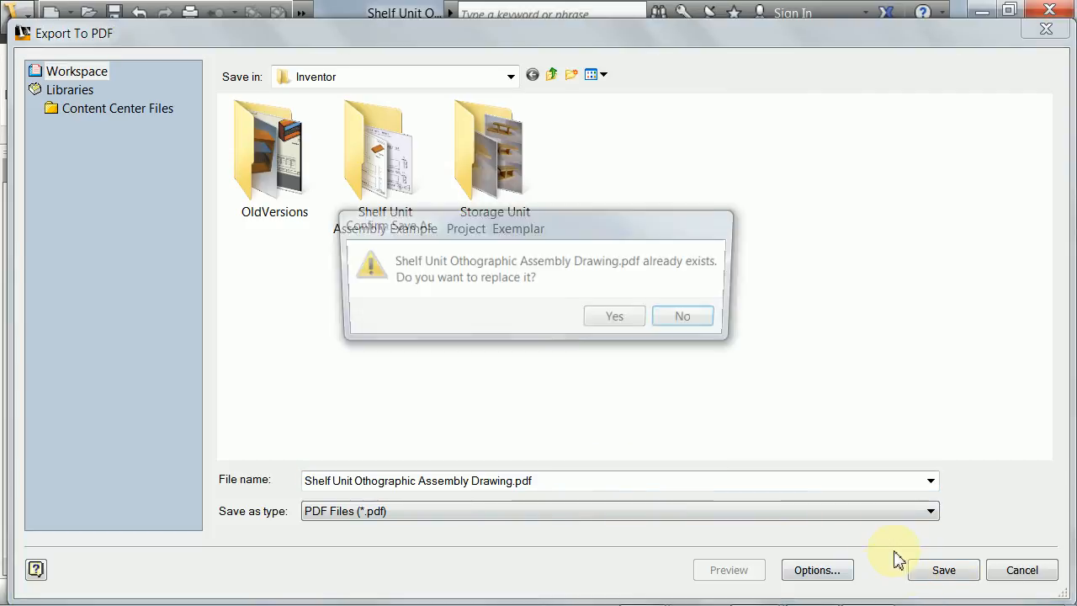
left_click(612, 324)
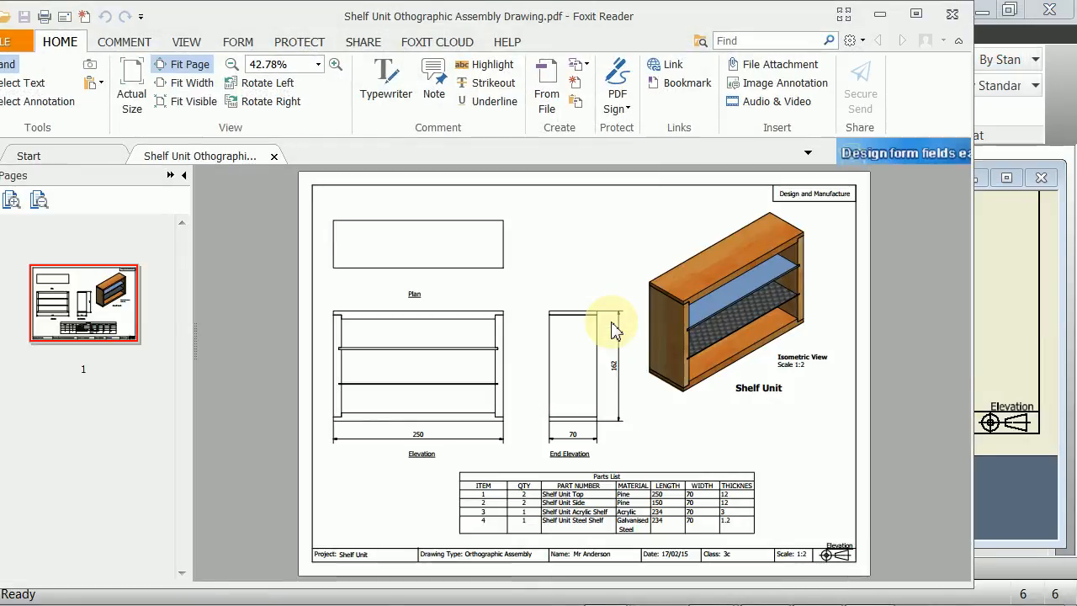
- Review the exported PDF drawing and its parts list in full screen, and close Foxit Reader
key("F11")
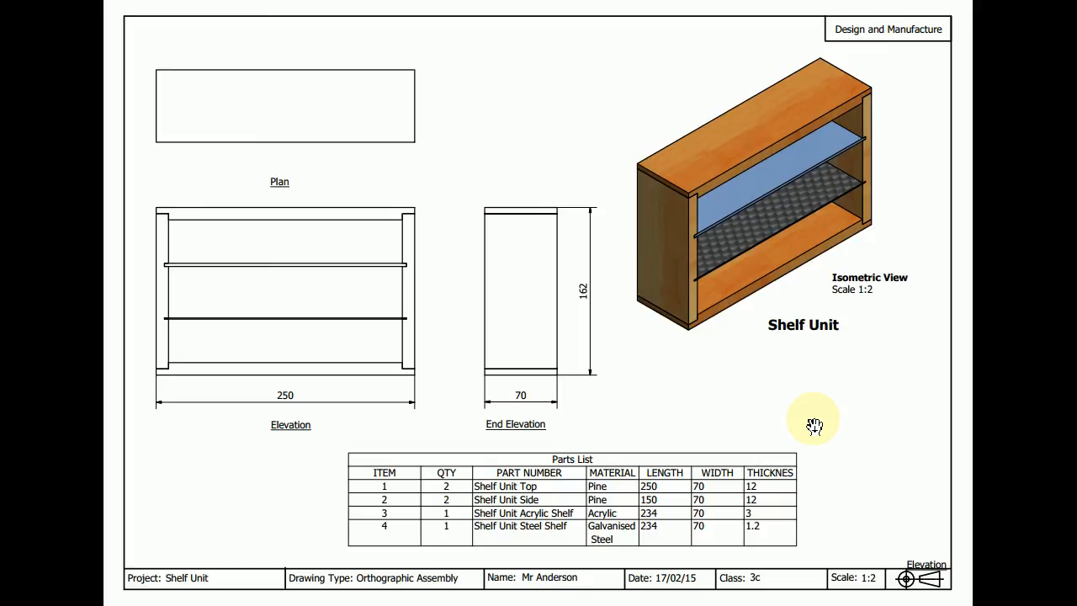
key("Escape")
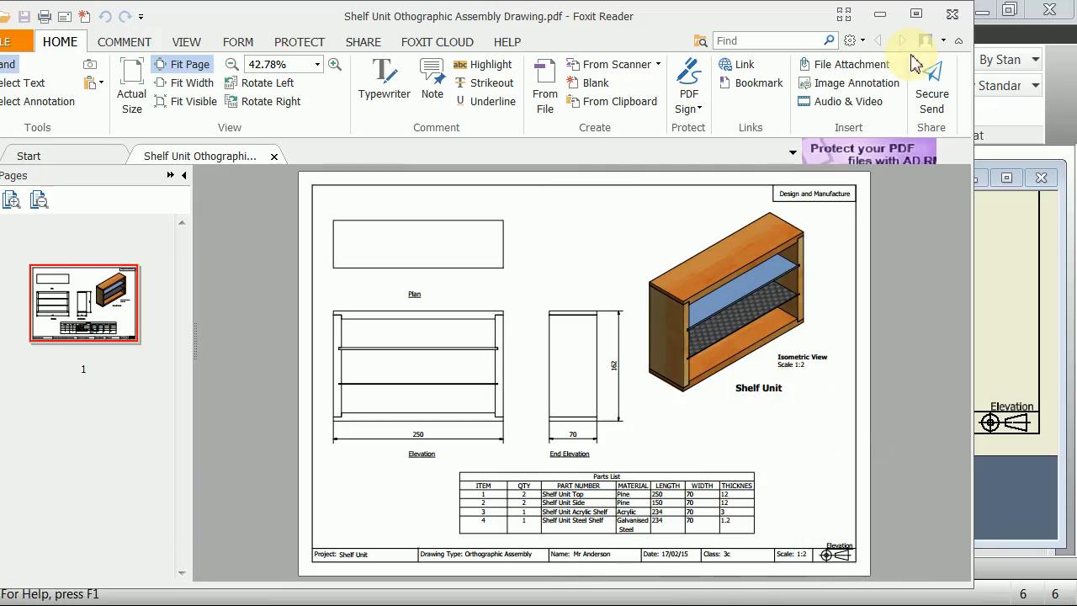
left_click(951, 14)
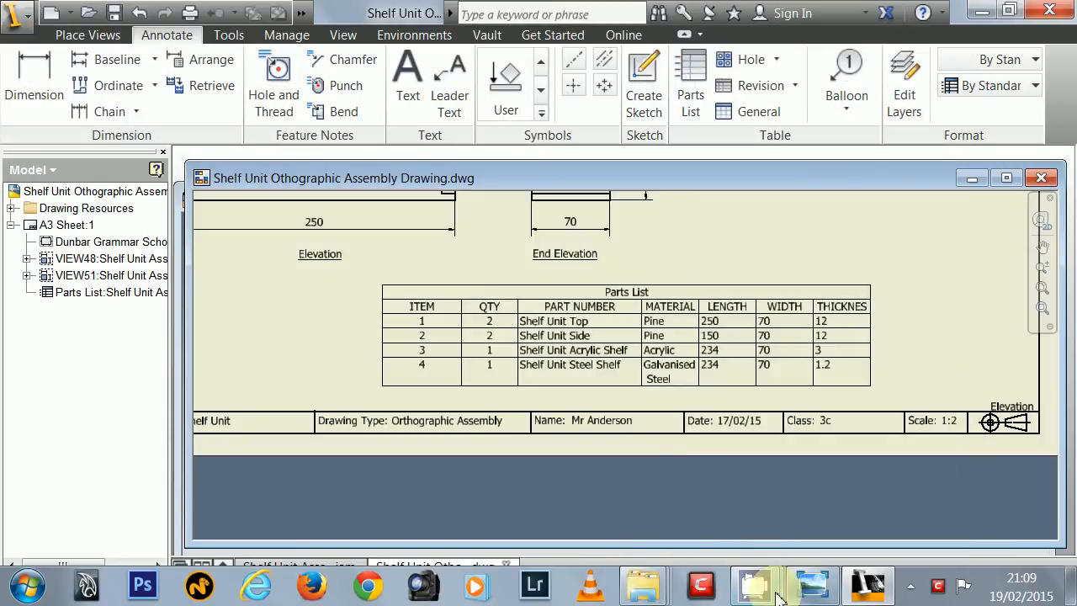
mouse_move(754, 584)
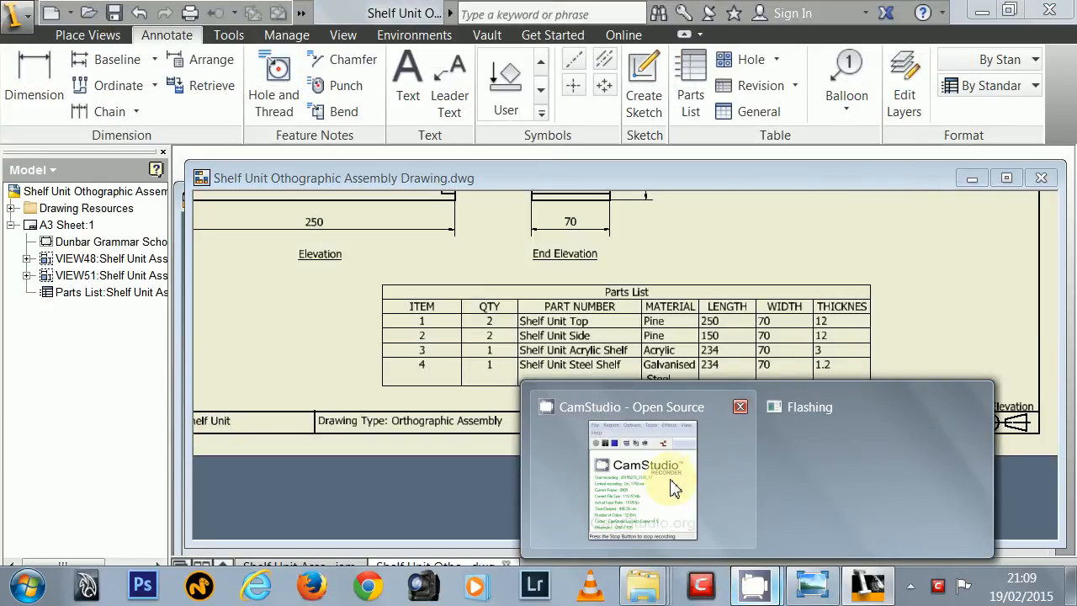